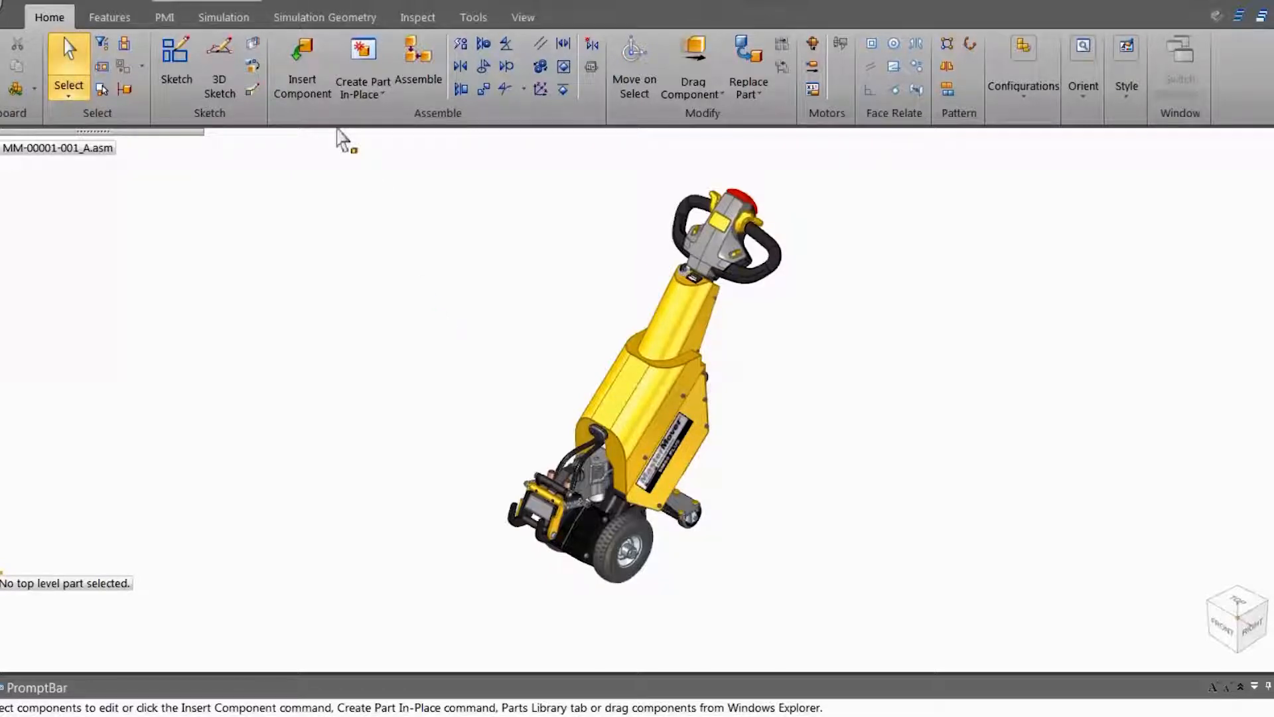
- Apply the Top_Down display configuration to the assembly
{"action": "left_click", "coordinate": [267, 8]}
{"action": "double_click", "coordinate": [226, 138]}
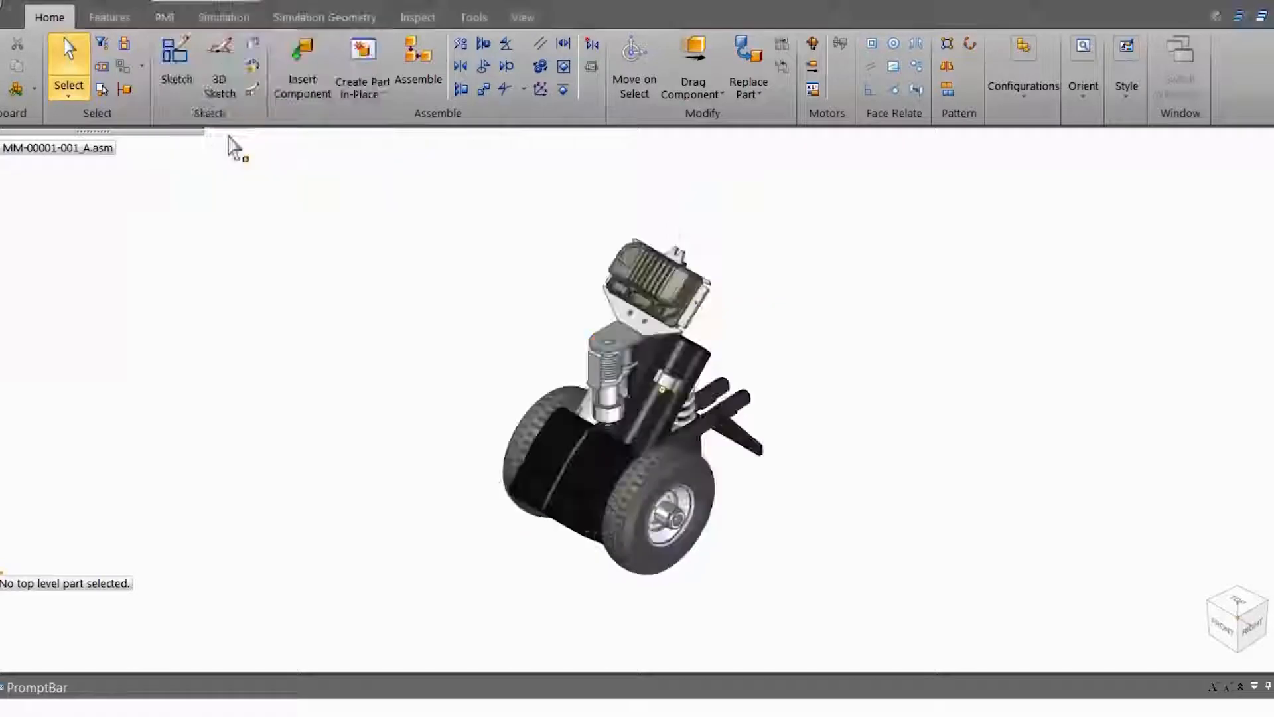
- Start creating a part in place from the Iso Metric Part template, with edit in-place kept and Aluminum, 1060 as the material
{"action": "scroll", "coordinate": [584, 325], "scroll_direction": "up", "scroll_amount": 5}
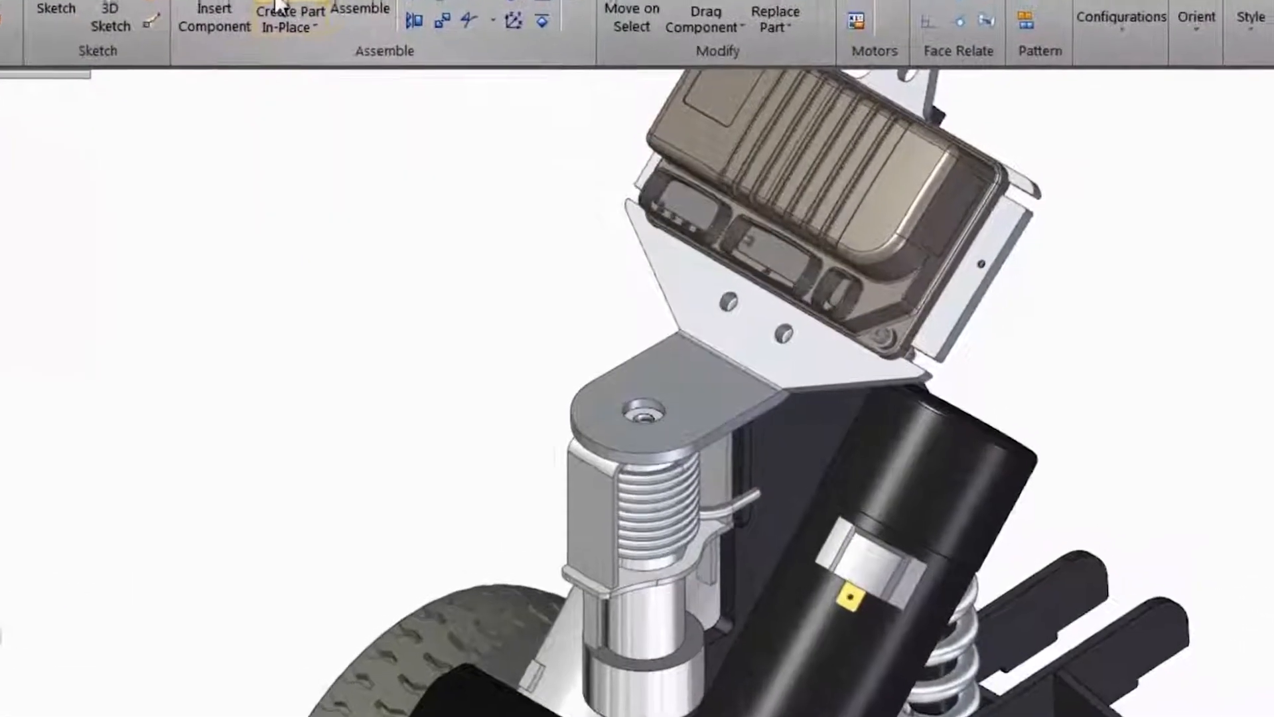
{"action": "left_click", "coordinate": [299, 20]}
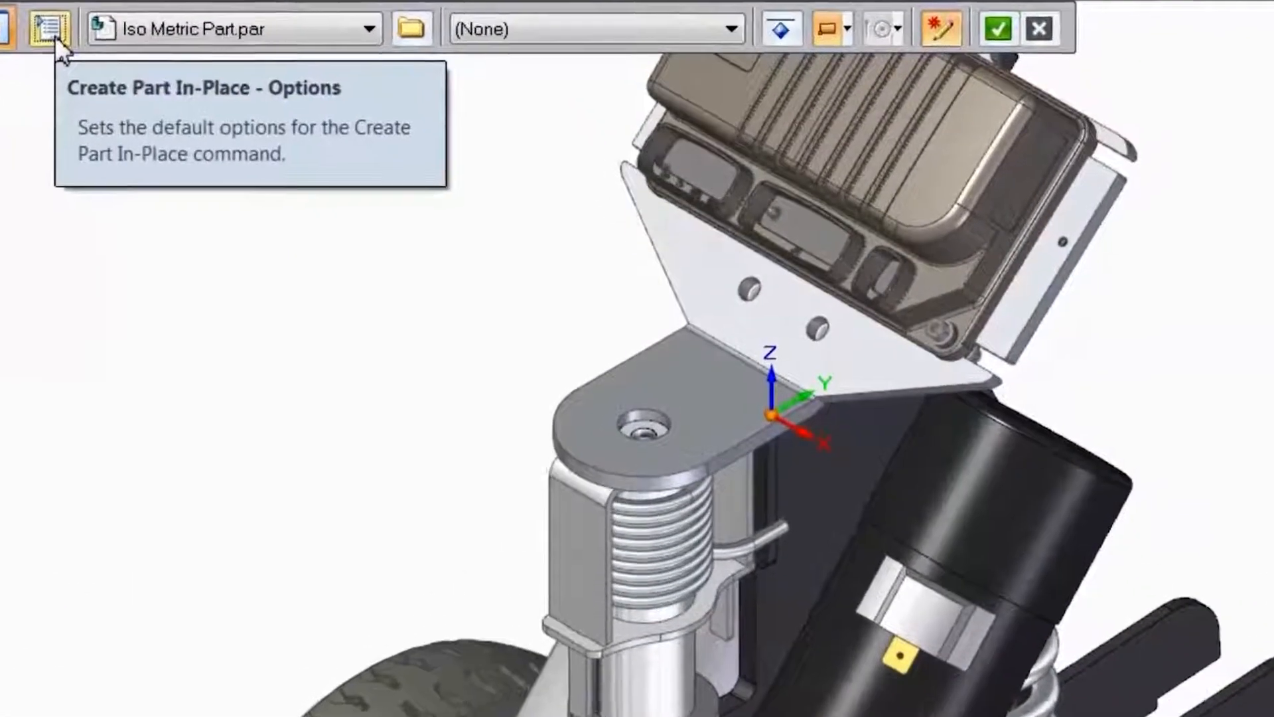
{"action": "left_click", "coordinate": [83, 52]}
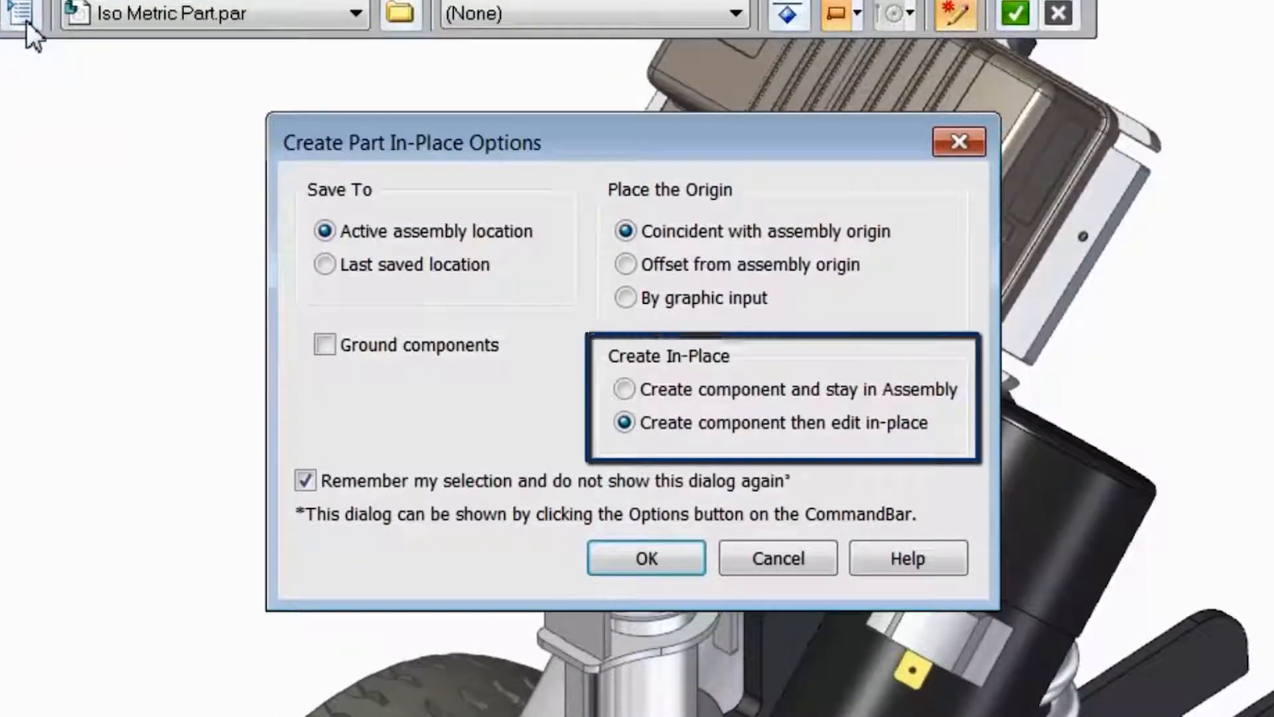
{"action": "left_click", "coordinate": [601, 558]}
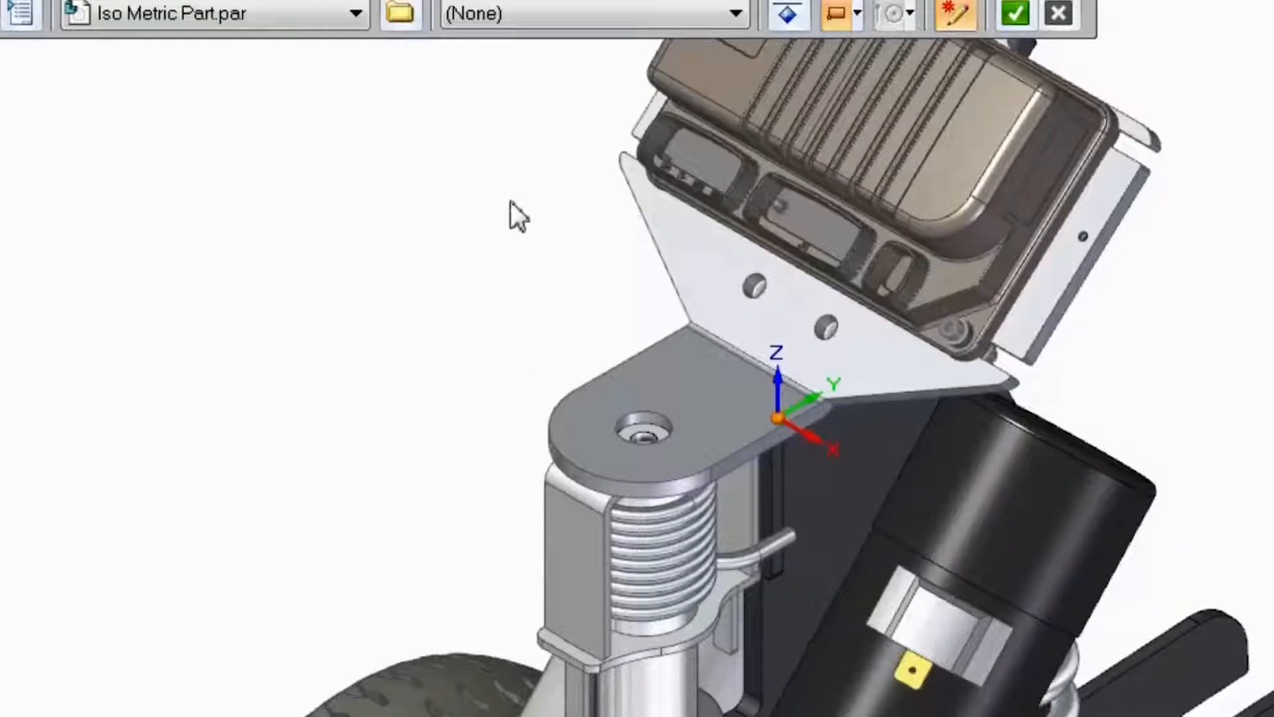
{"action": "left_click", "coordinate": [479, 20]}
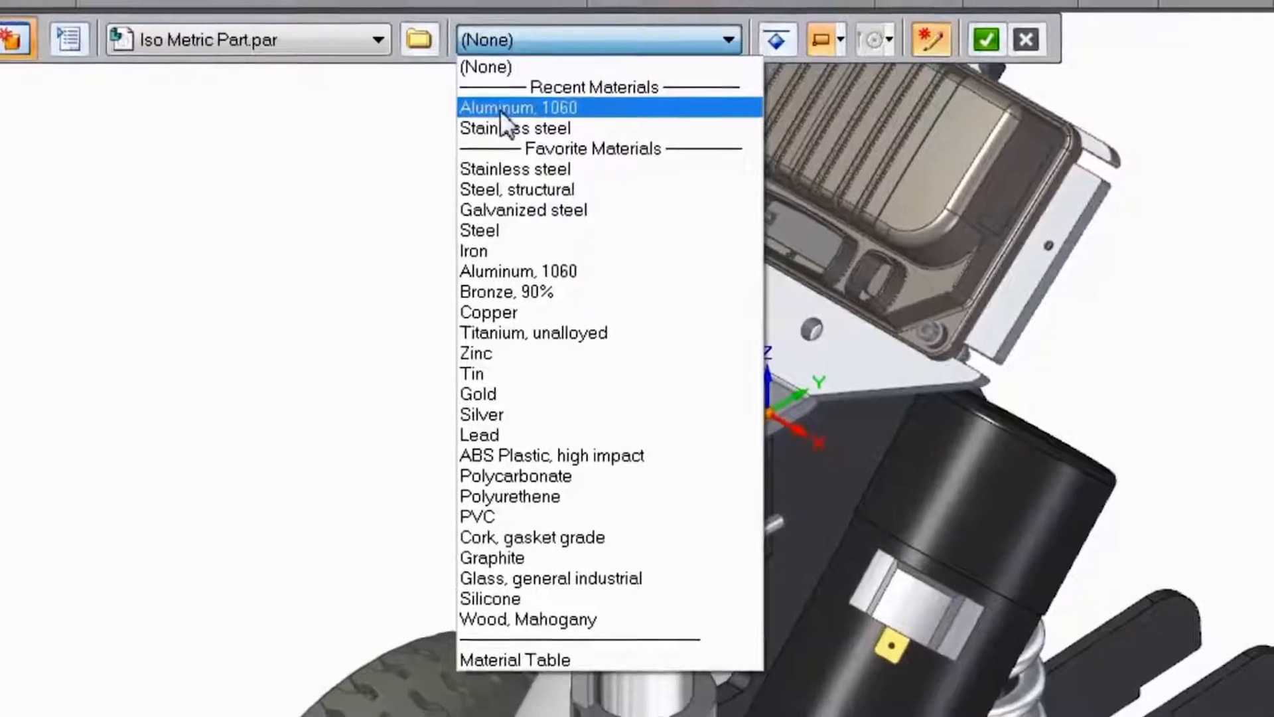
{"action": "left_click", "coordinate": [499, 105]}
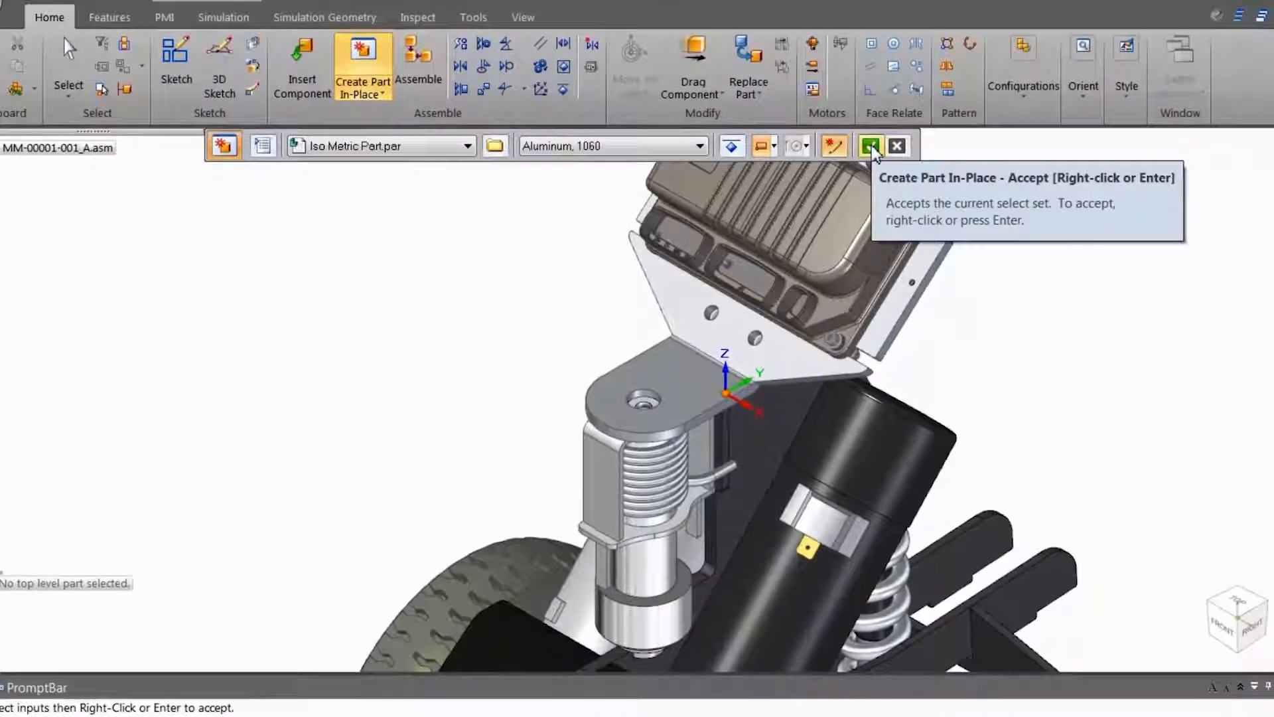
- Accept the in-place part definition and save it as CoverCap in the MasterMover folder
{"action": "left_click", "coordinate": [874, 146]}
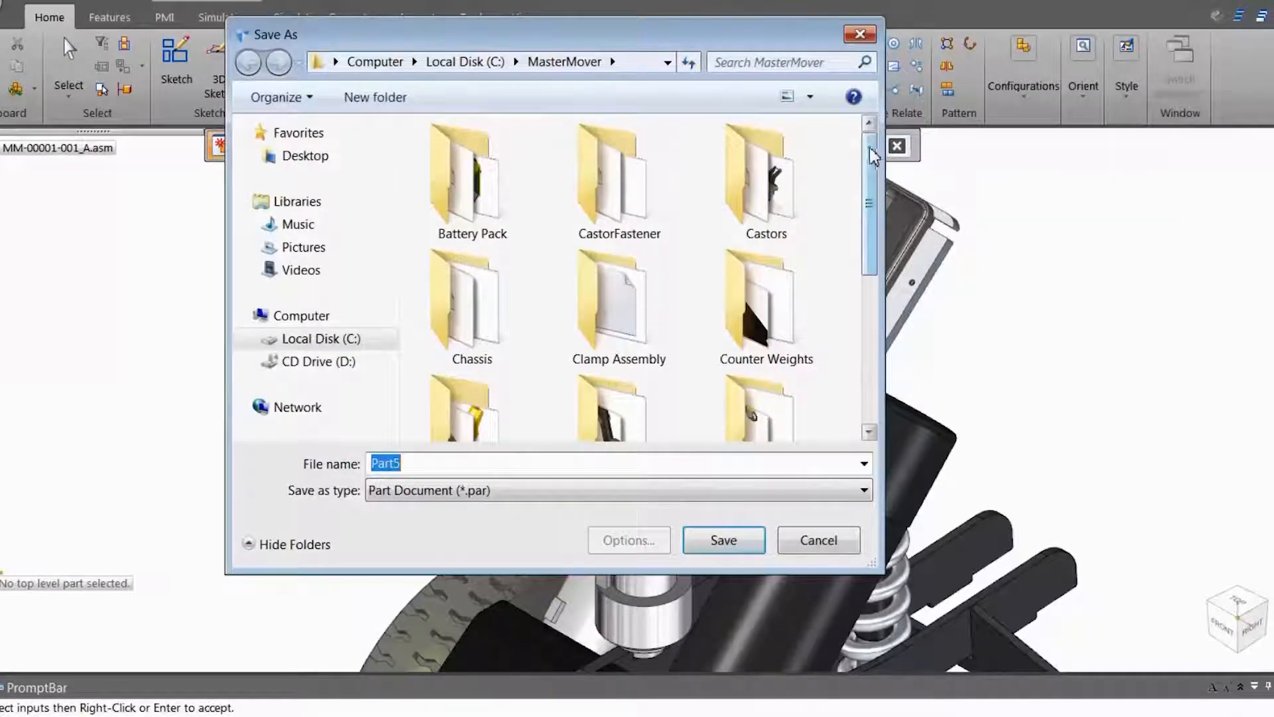
{"action": "type", "text": "CoverCap"}
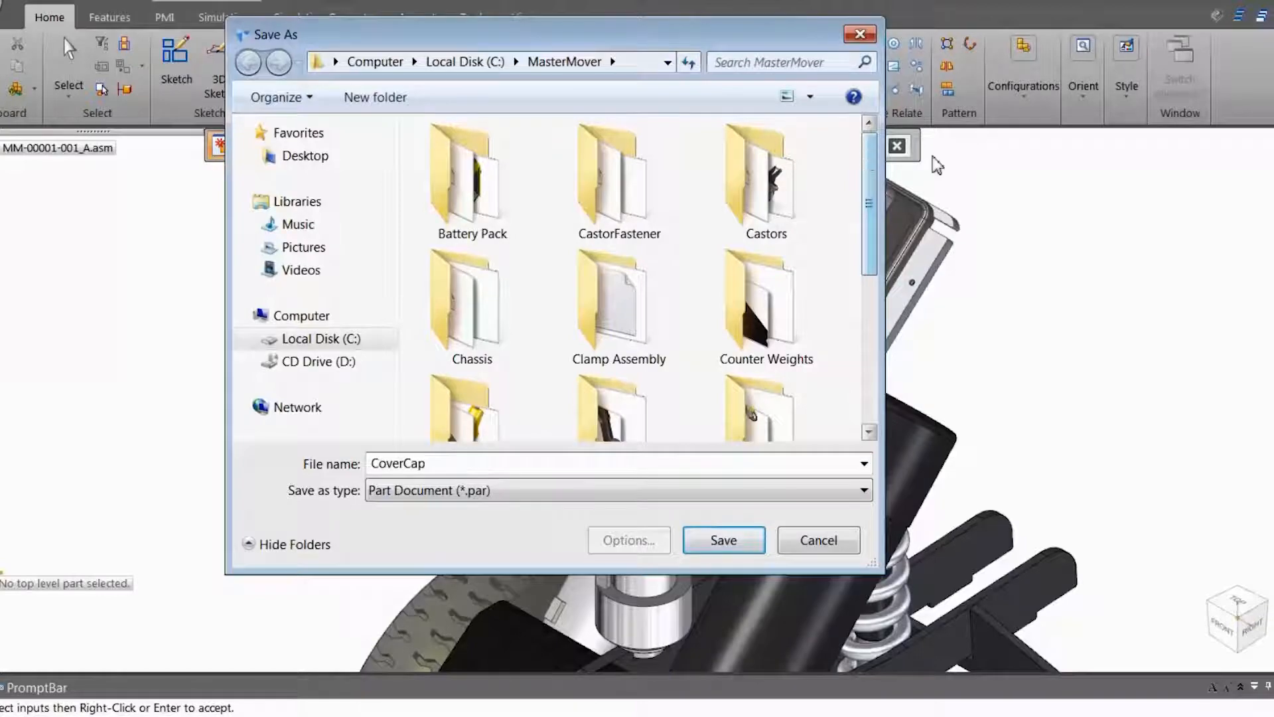
{"action": "left_click", "coordinate": [724, 541]}
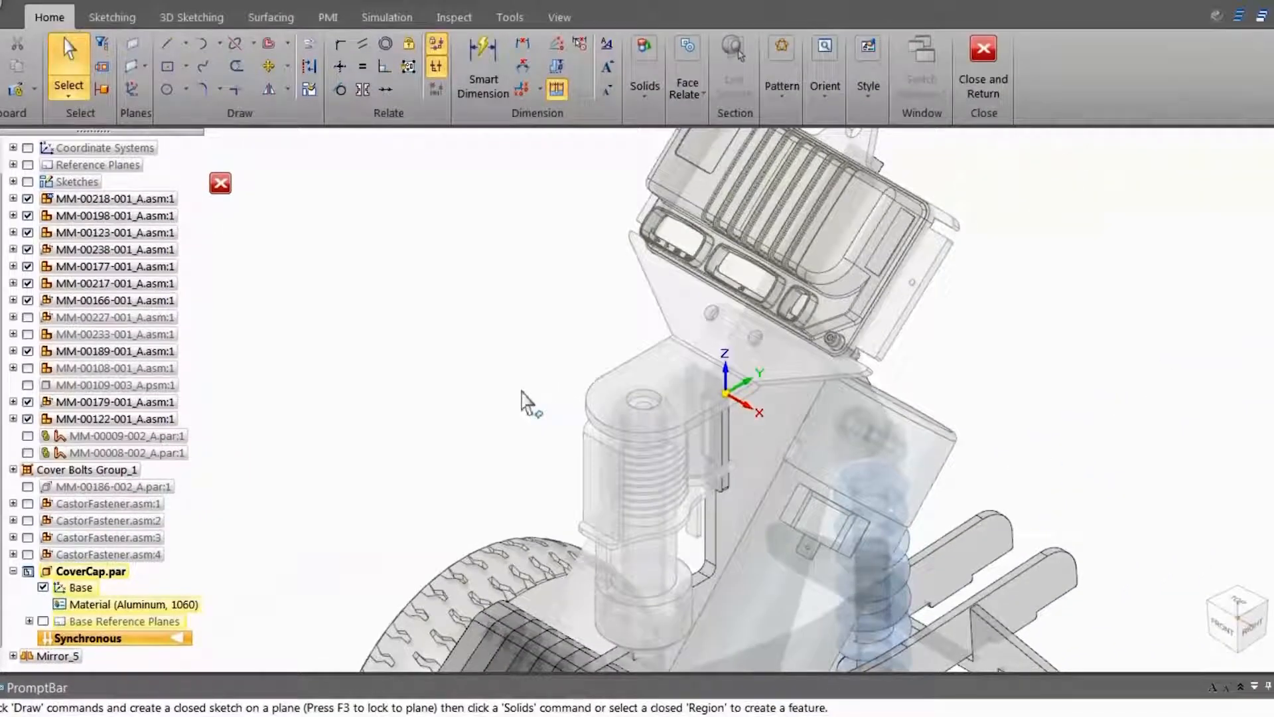
- Hide the surrounding assembly components and show them again
{"action": "key", "text": "ctrl+q"}
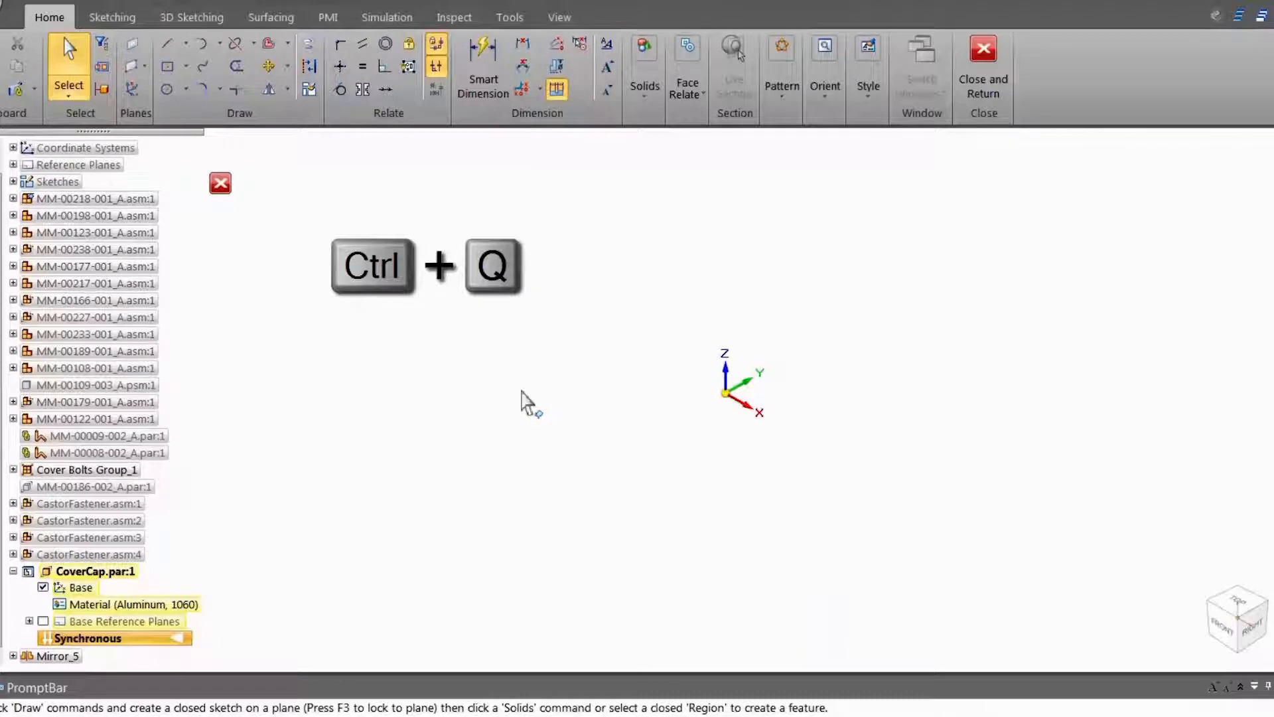
{"action": "key", "text": "ctrl+q"}
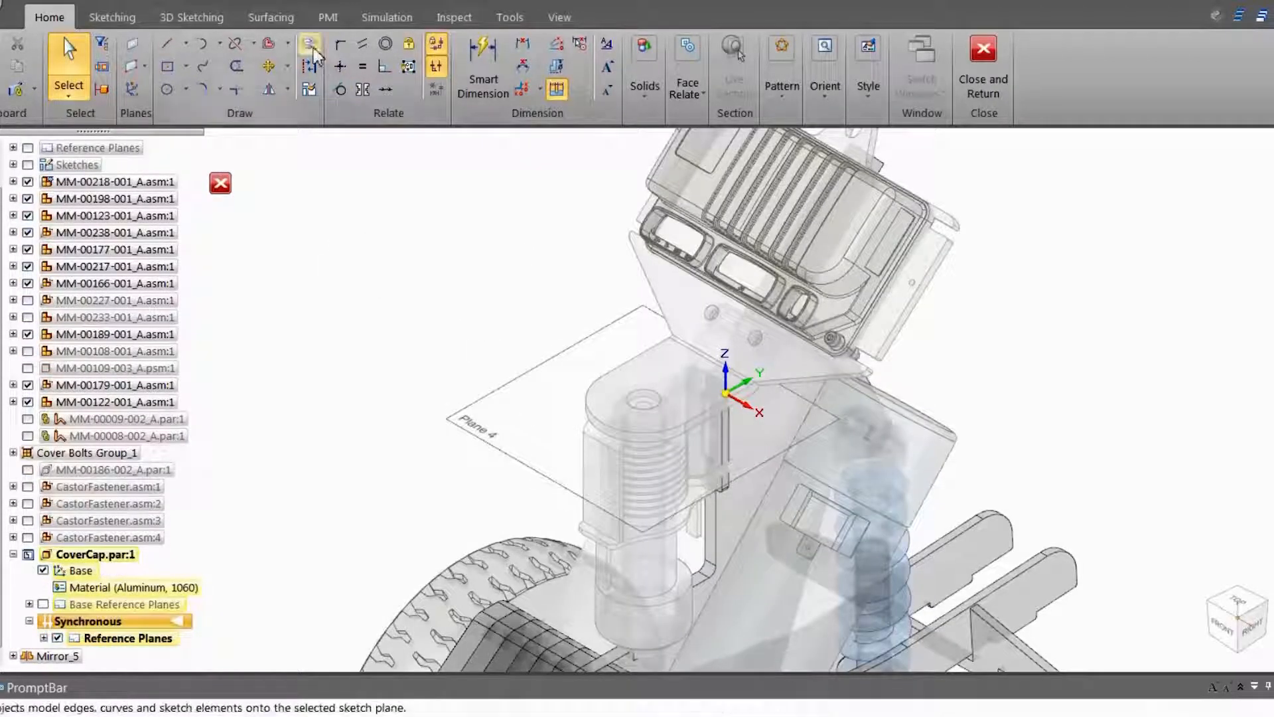
- Project the circular edge of the hole in the top mounting plate onto the reference plane on that plate
{"action": "left_click", "coordinate": [311, 47]}
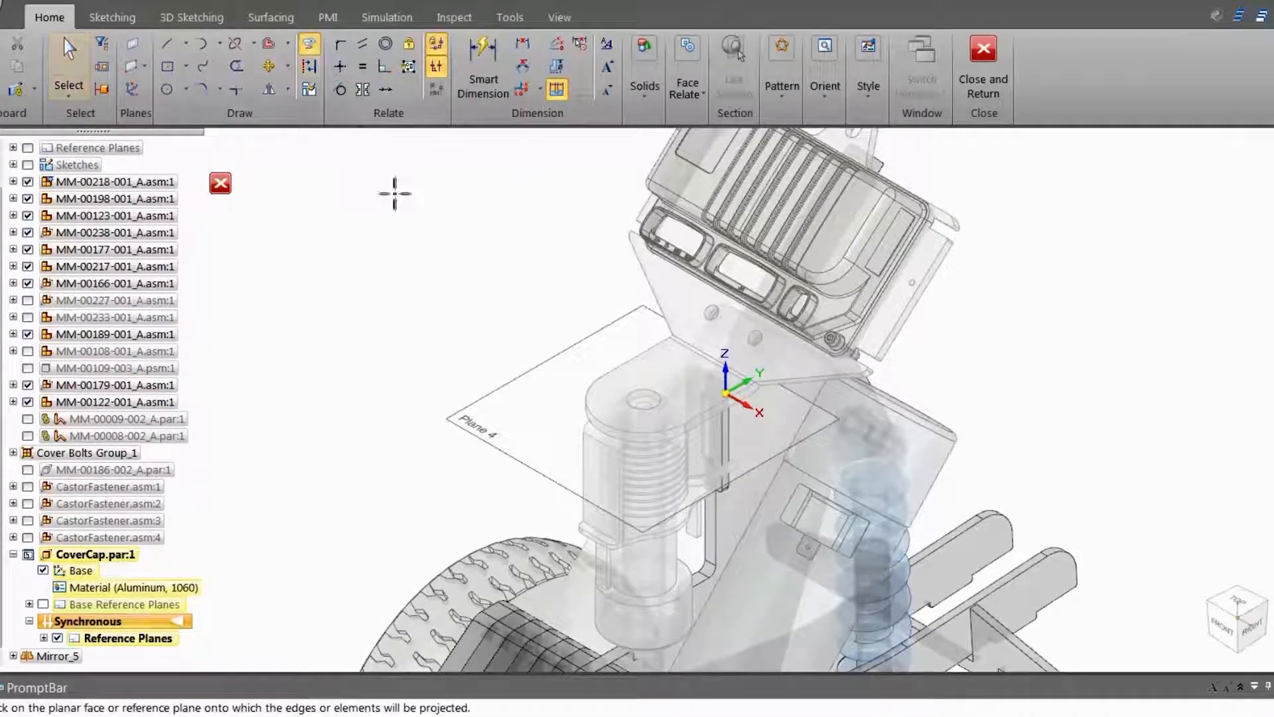
{"action": "left_click", "coordinate": [498, 391]}
{"action": "scroll", "coordinate": [660, 420], "scroll_direction": "up", "scroll_amount": 3}
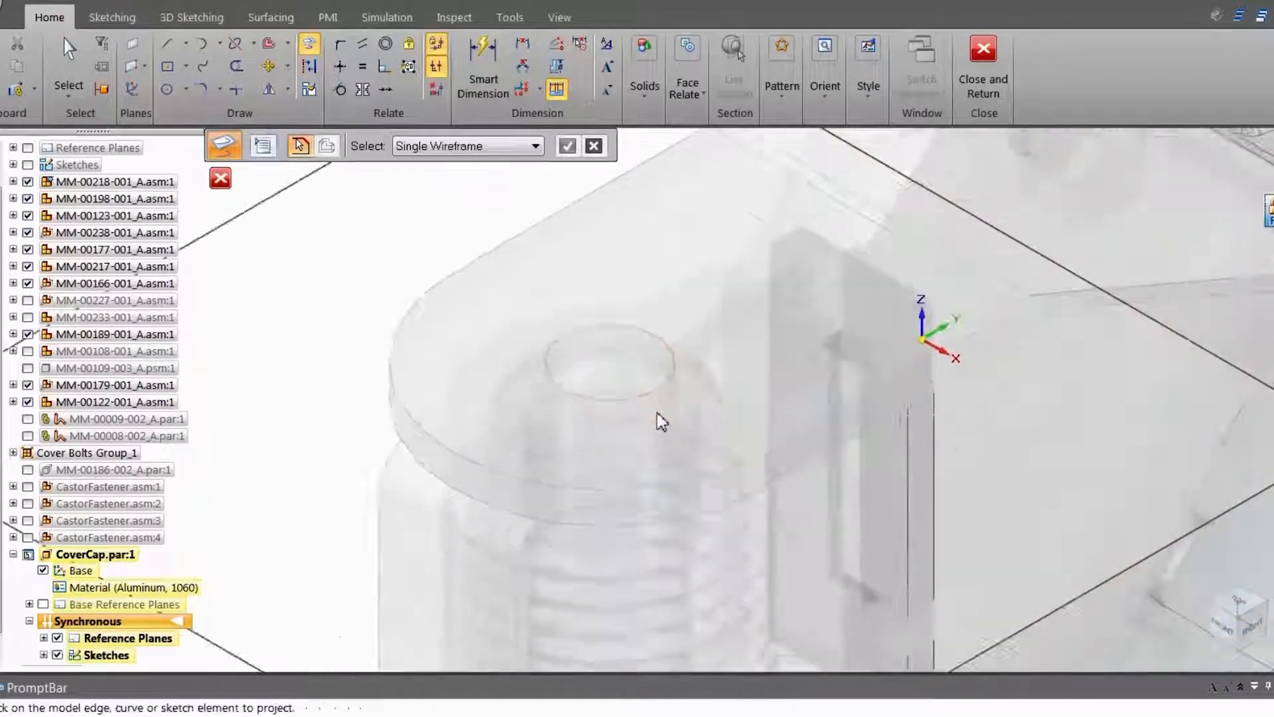
{"action": "left_click", "coordinate": [620, 333]}
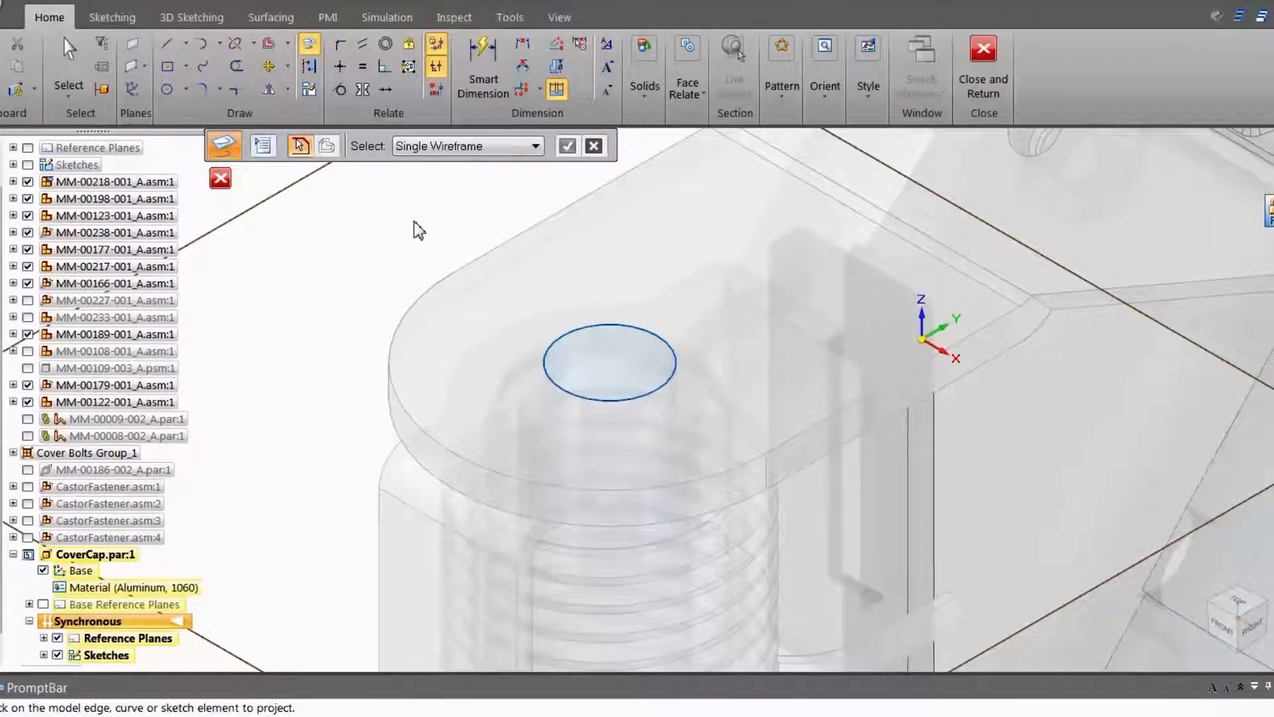
- Offset the projected hole circle outward by 6 mm
{"action": "left_click", "coordinate": [276, 50]}
{"action": "left_click", "coordinate": [546, 351]}
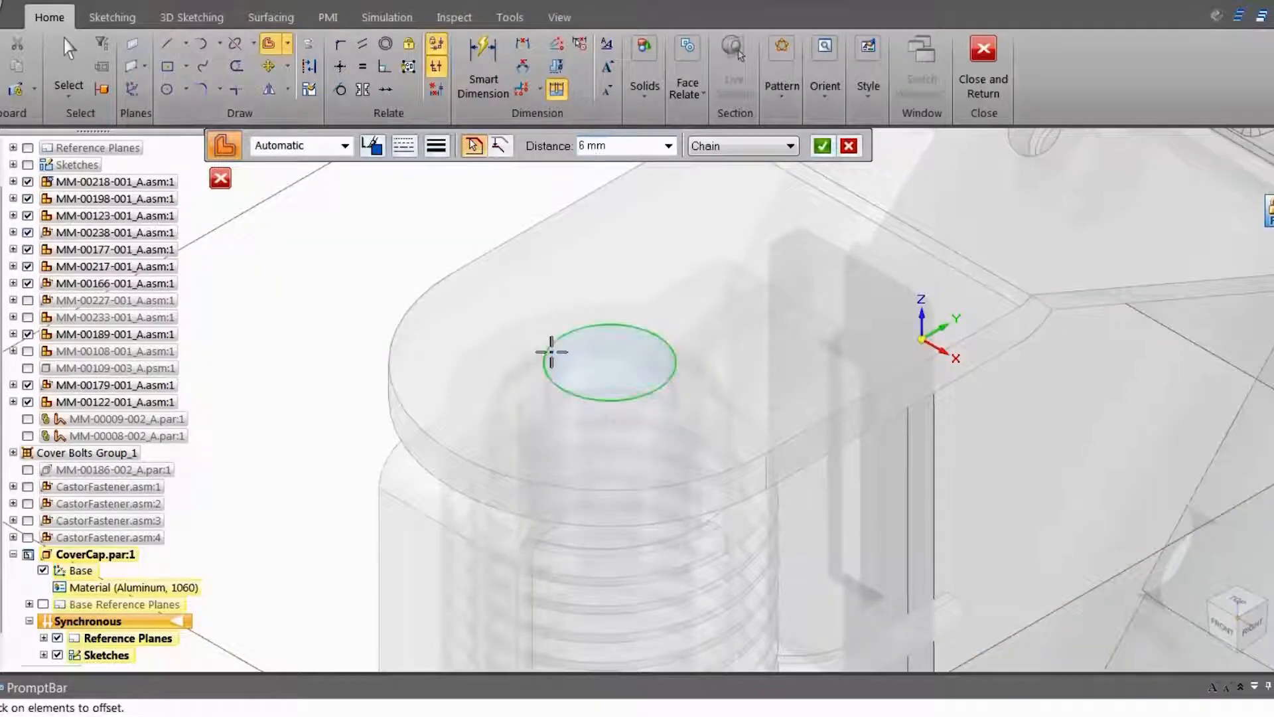
{"action": "right_click", "coordinate": [521, 342]}
{"action": "left_click", "coordinate": [492, 319]}
{"action": "right_click", "coordinate": [399, 272]}
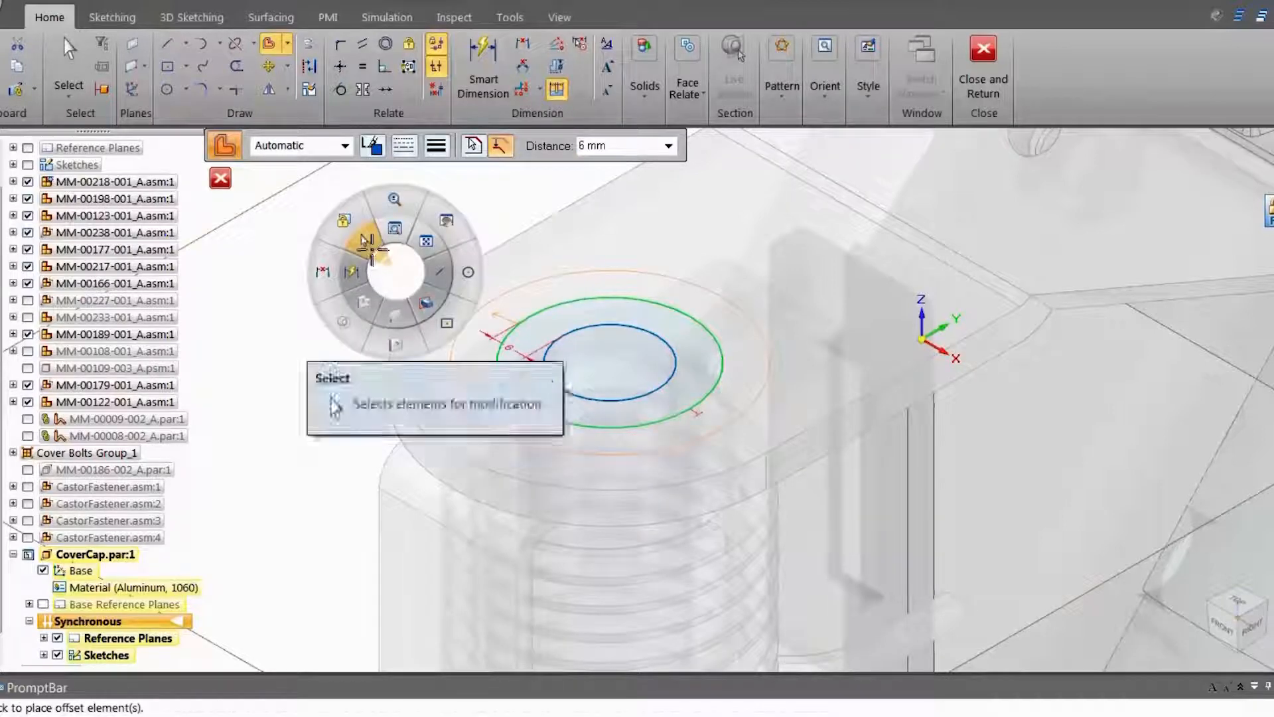
{"action": "left_click", "coordinate": [373, 247]}
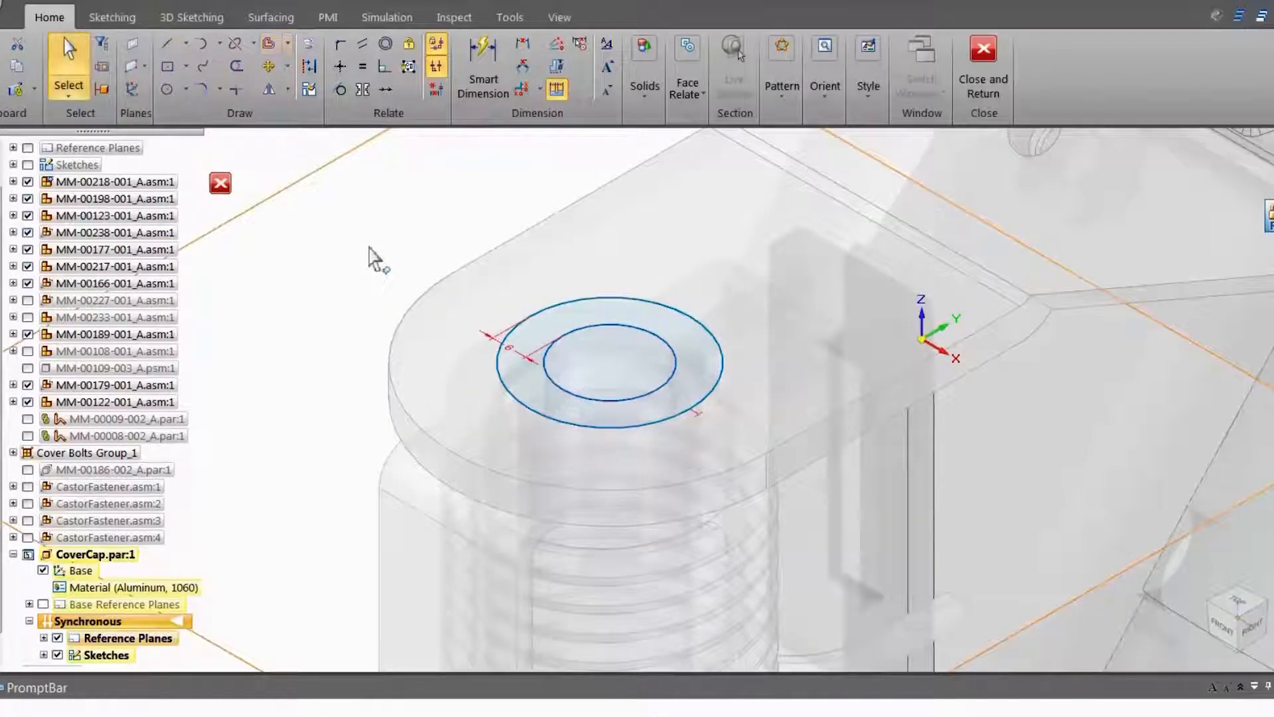
- Extrude the full area inside the outer circle upward by 8 mm
{"action": "left_click", "coordinate": [568, 336]}
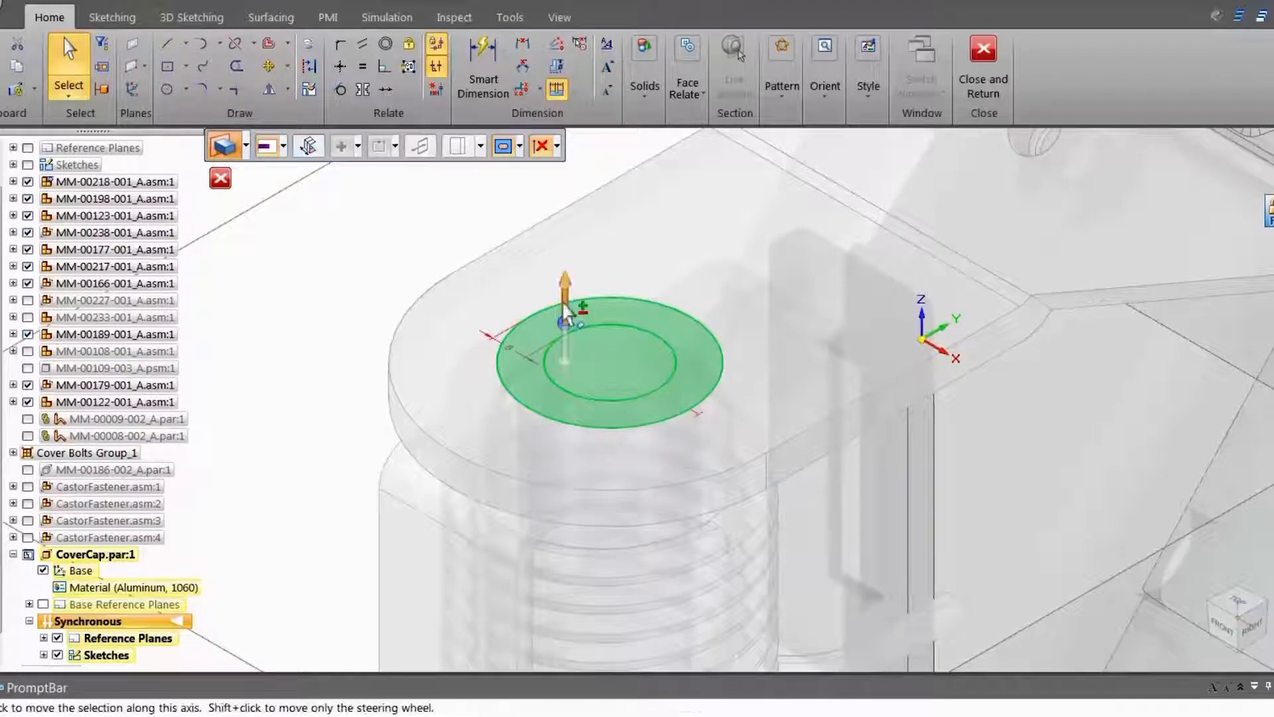
{"action": "left_click", "coordinate": [563, 300]}
{"action": "type", "text": "10"}
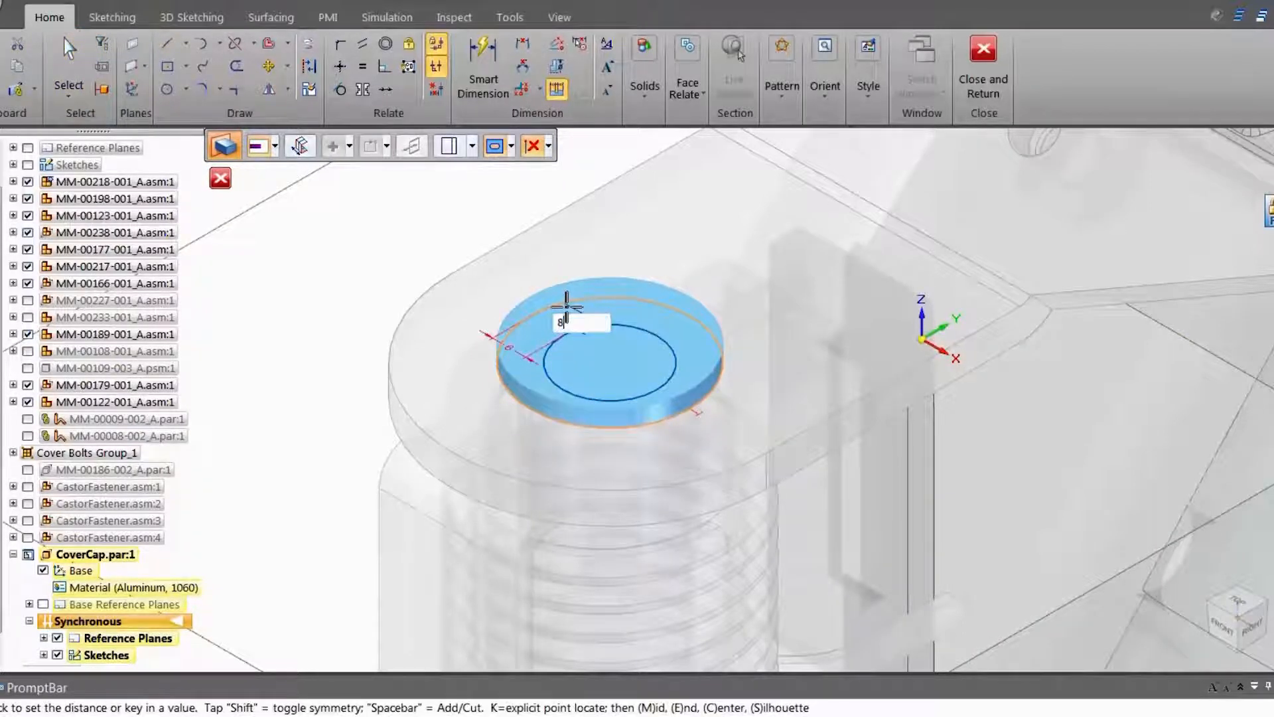
{"action": "key", "text": "Return"}
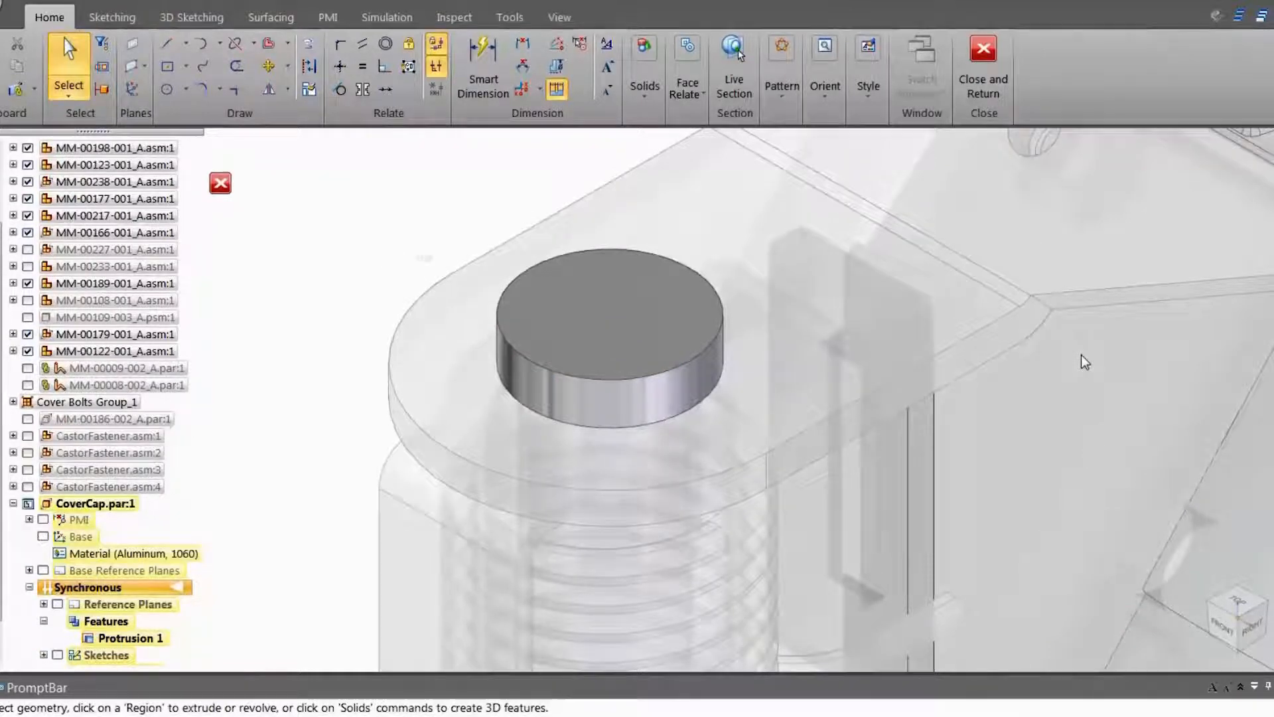
- Round the upper circular edge of the cap with a 2 mm radius
{"action": "right_click", "coordinate": [412, 246]}
{"action": "left_click", "coordinate": [412, 276]}
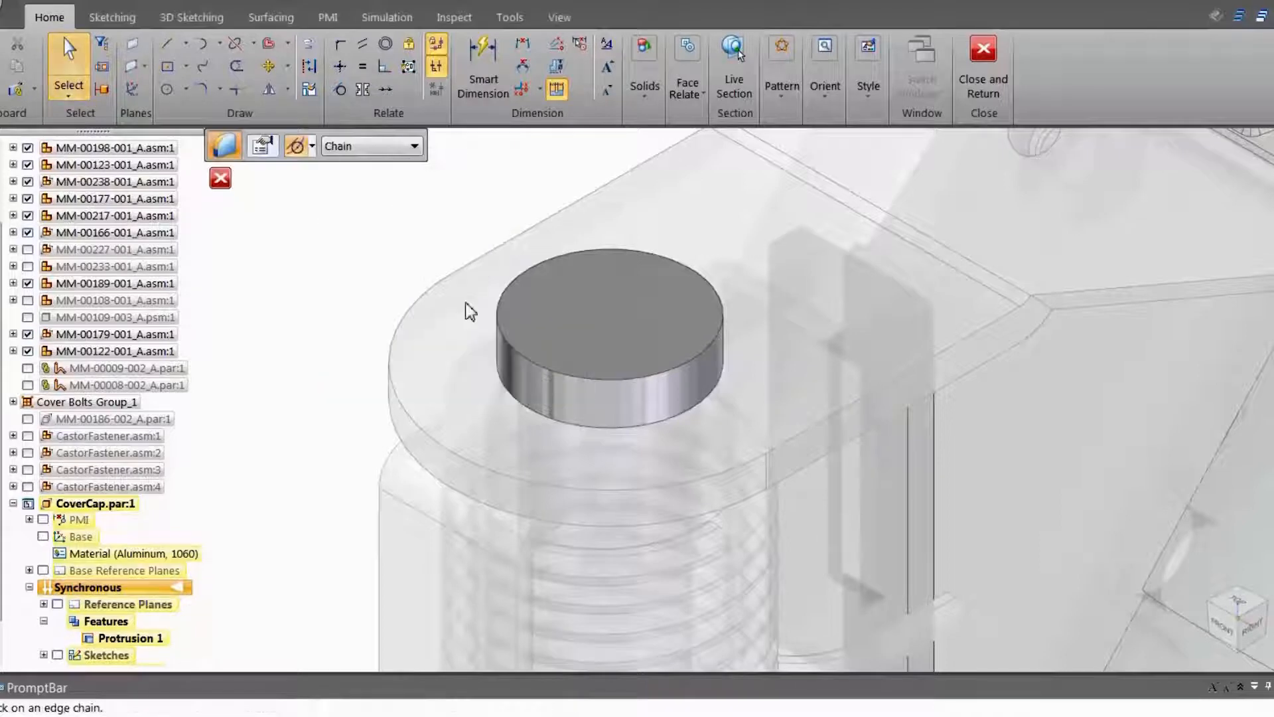
{"action": "left_click", "coordinate": [499, 316]}
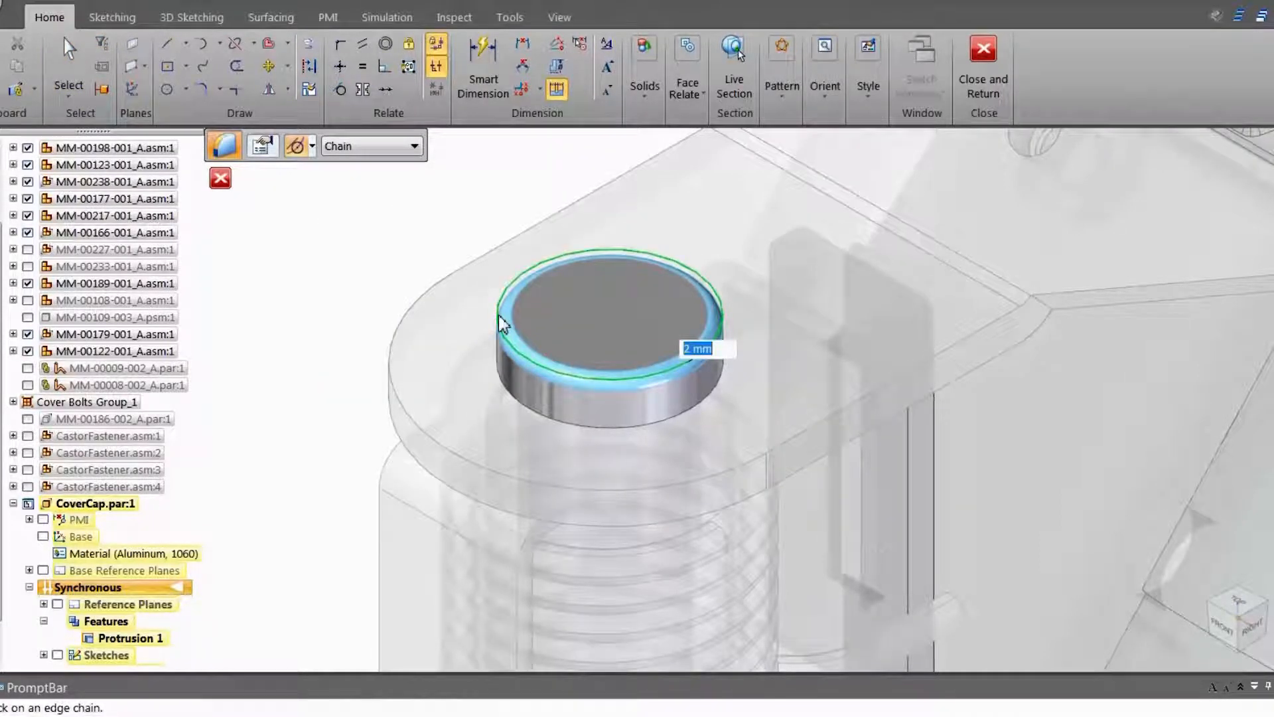
{"action": "right_click", "coordinate": [437, 233]}
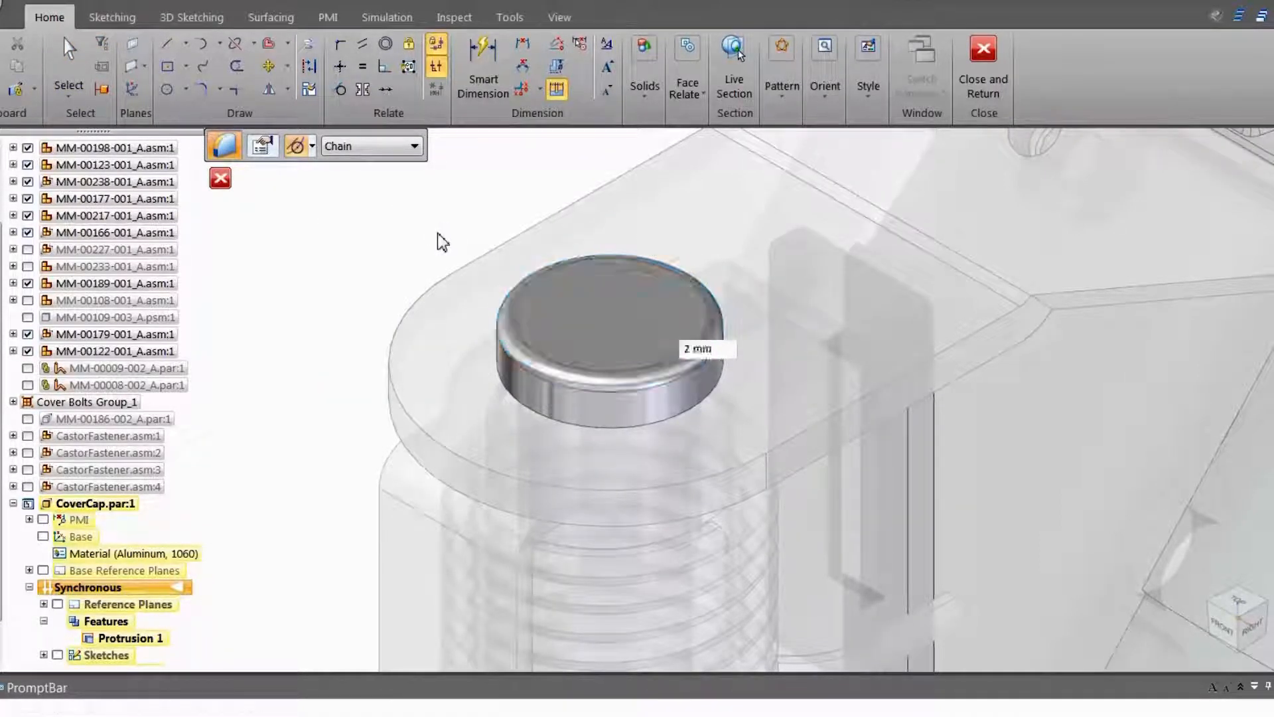
{"action": "key", "text": "Escape"}
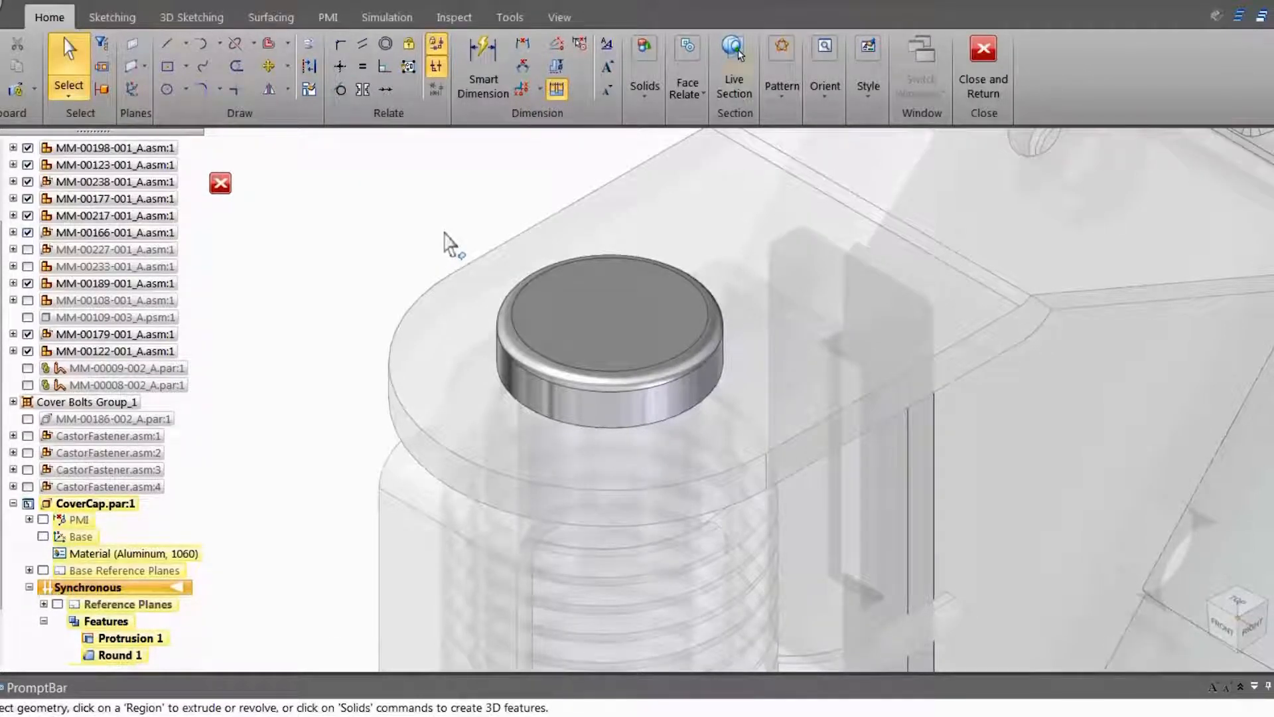
- Hollow the cap with a 1 mm Thin Wall, hiding the surrounding components and leaving the cap's underside face open
{"action": "left_click", "coordinate": [647, 97]}
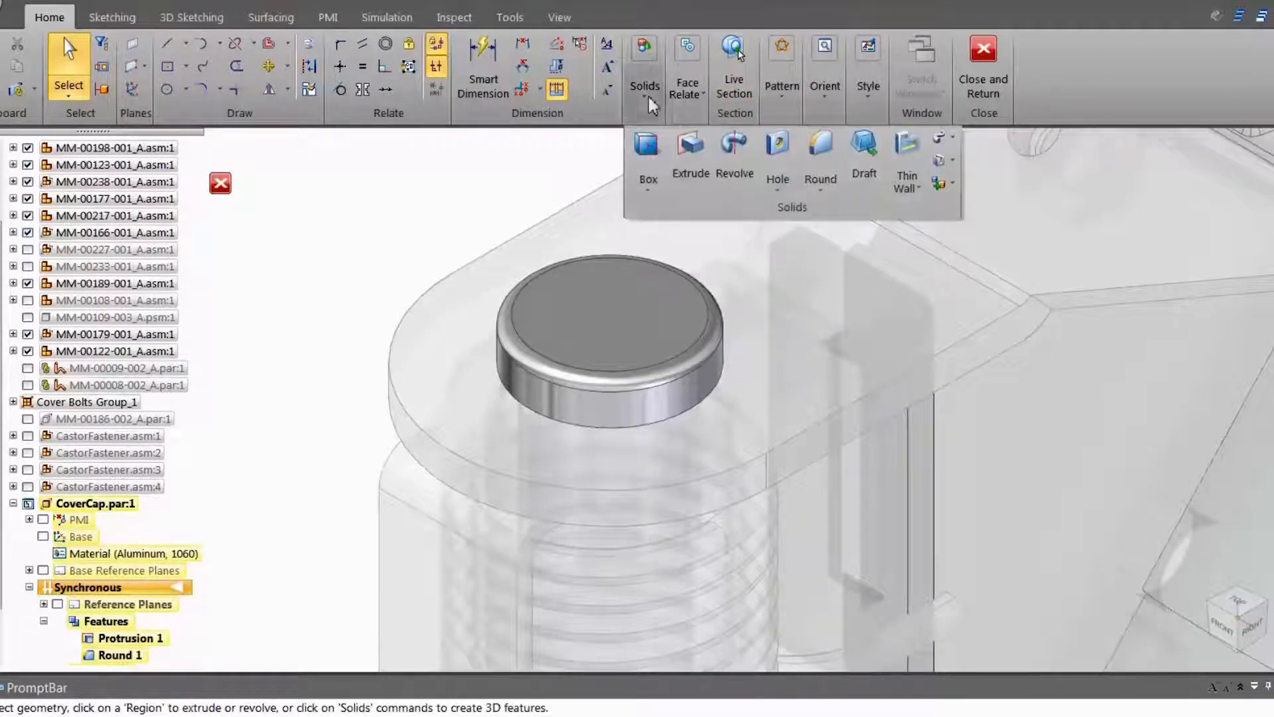
{"action": "left_click", "coordinate": [906, 185]}
{"action": "left_click", "coordinate": [921, 209]}
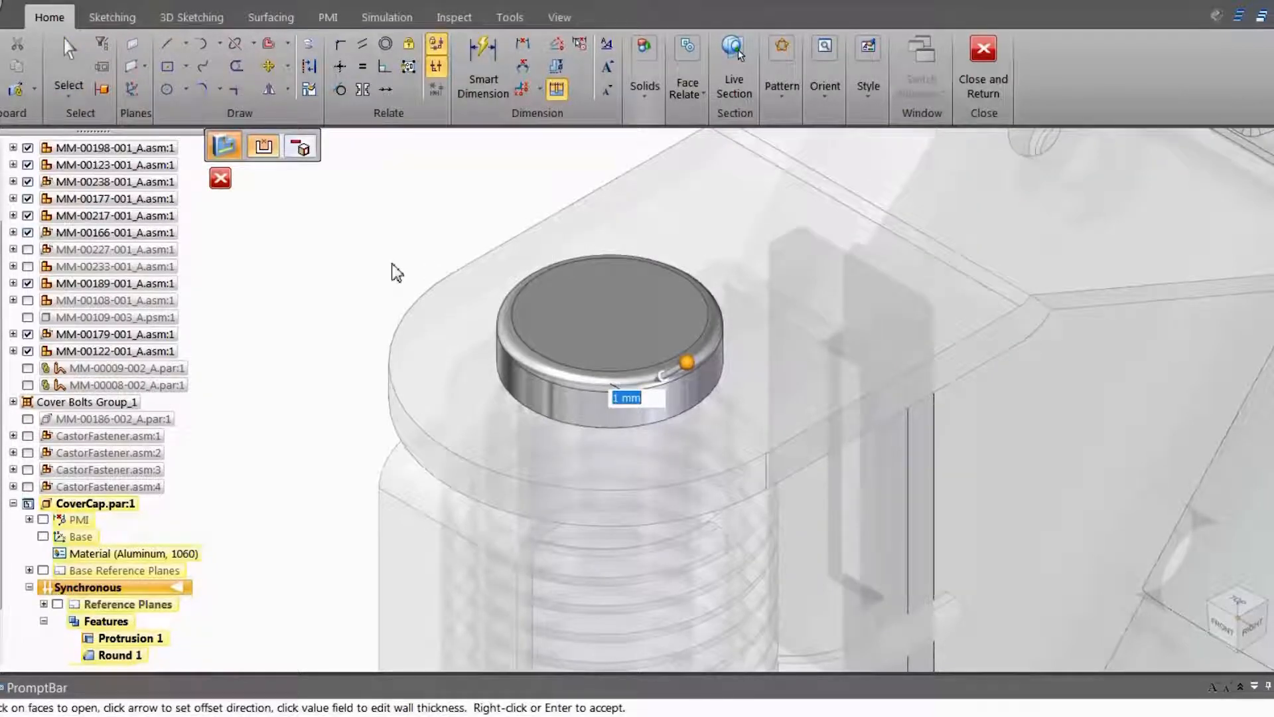
{"action": "middle_click_drag", "start_coordinate": [500, 404], "coordinate": [647, 375]}
{"action": "middle_click_drag", "start_coordinate": [566, 257], "coordinate": [579, 208]}
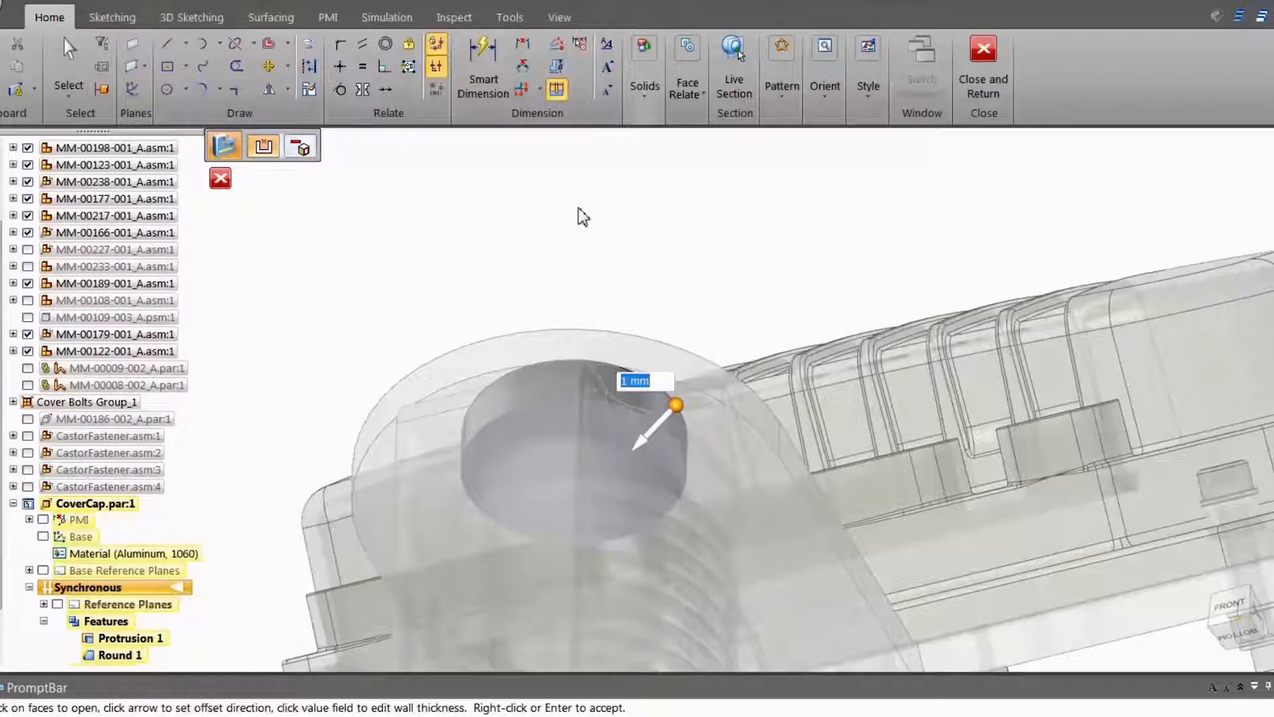
{"action": "key", "text": "ctrl+q"}
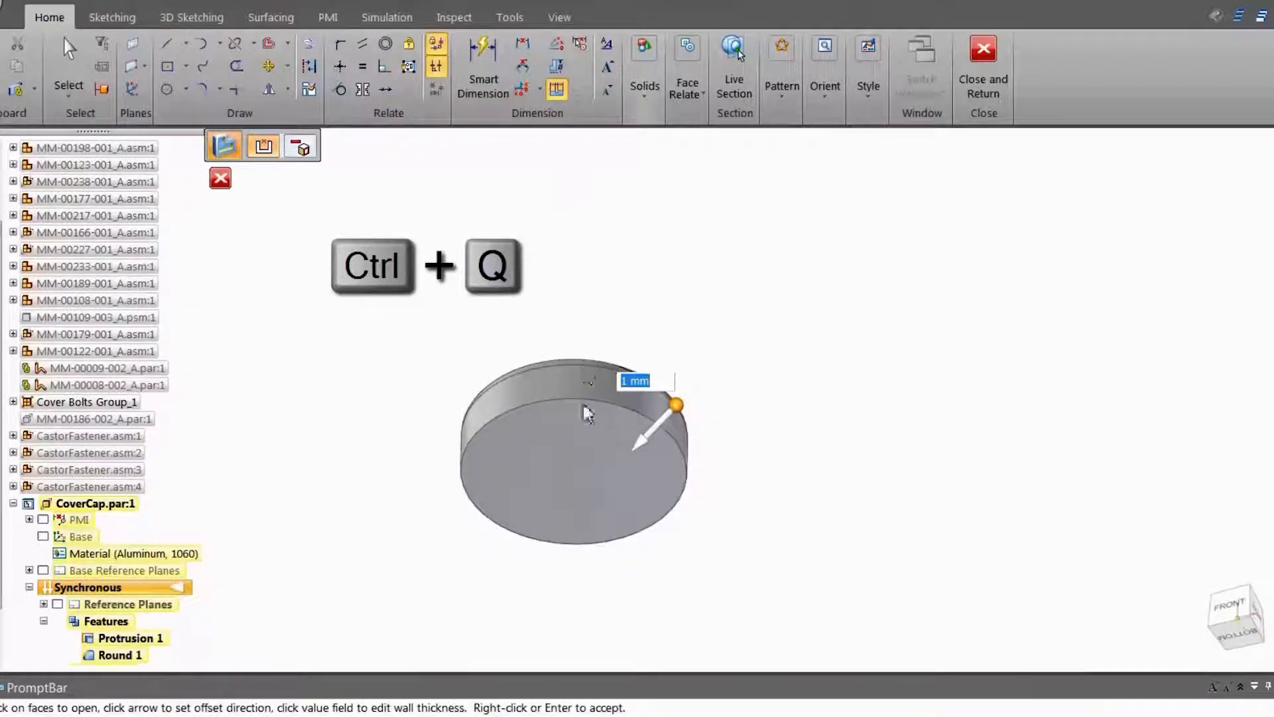
{"action": "left_click", "coordinate": [581, 437]}
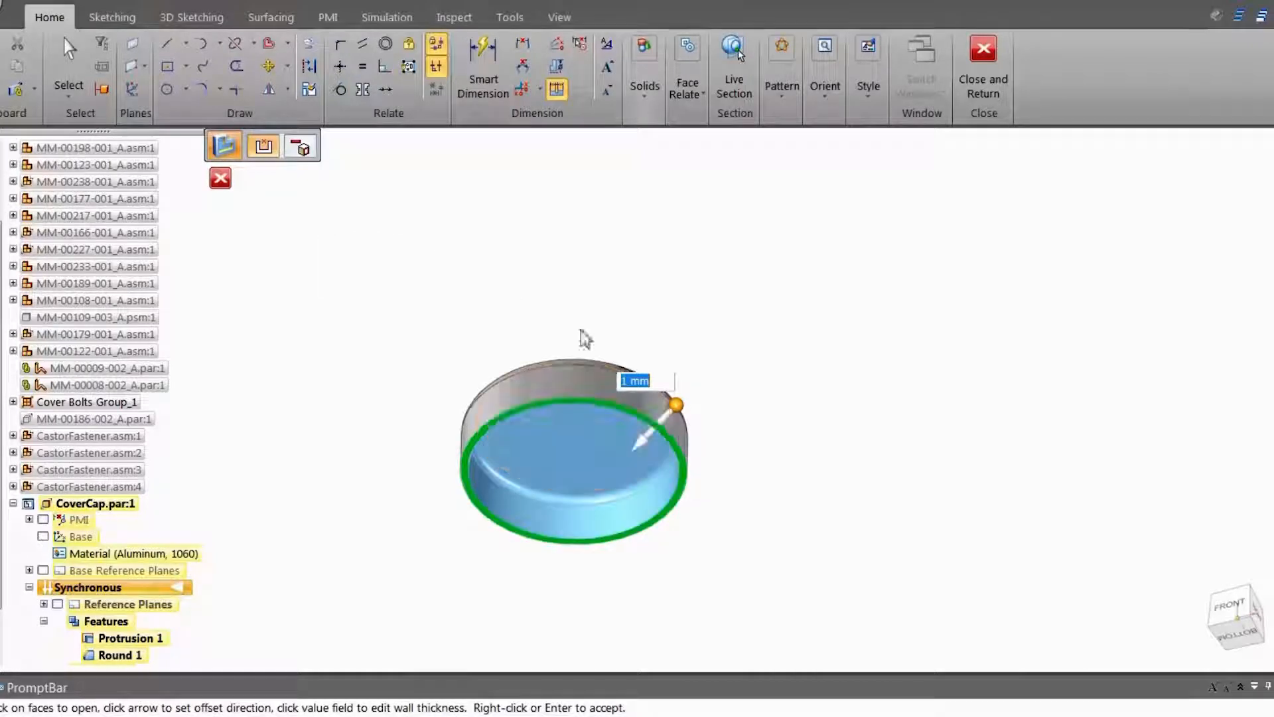
{"action": "right_click", "coordinate": [581, 307]}
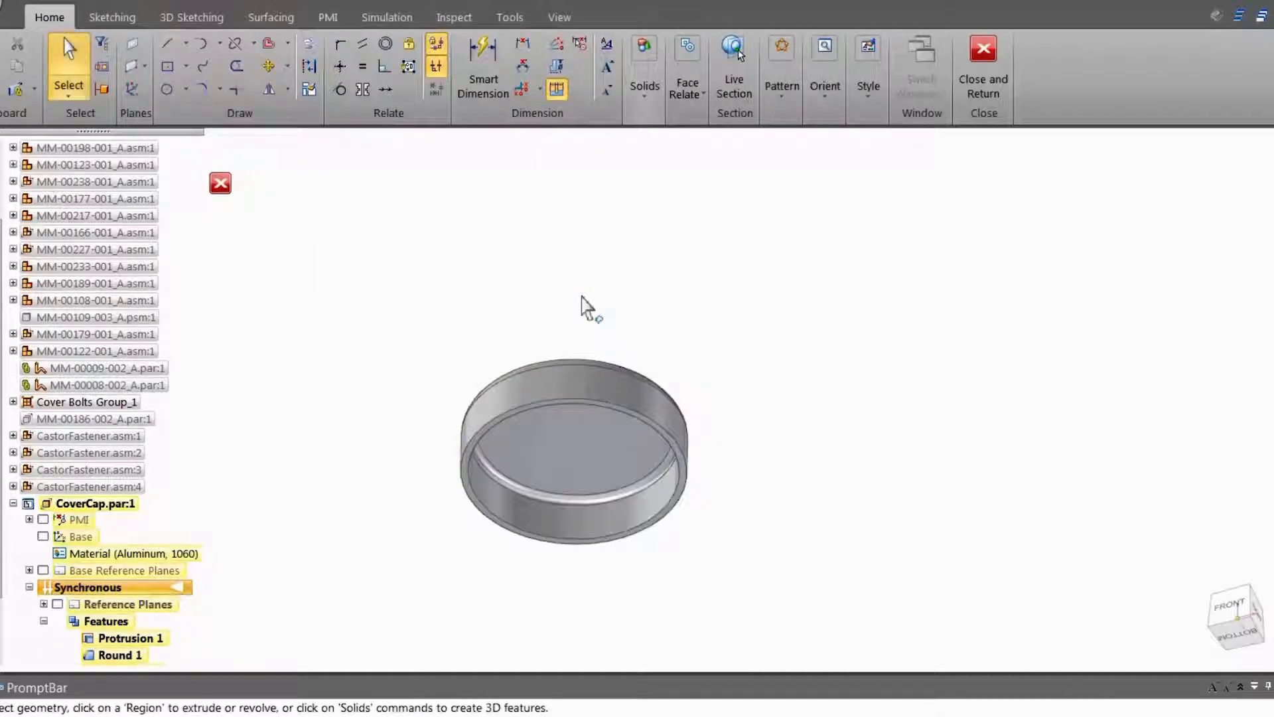
- Show the surrounding components again, then close the part and return to the assembly
{"action": "middle_click_drag", "start_coordinate": [578, 379], "coordinate": [579, 345]}
{"action": "middle_click_drag", "start_coordinate": [569, 463], "coordinate": [537, 600]}
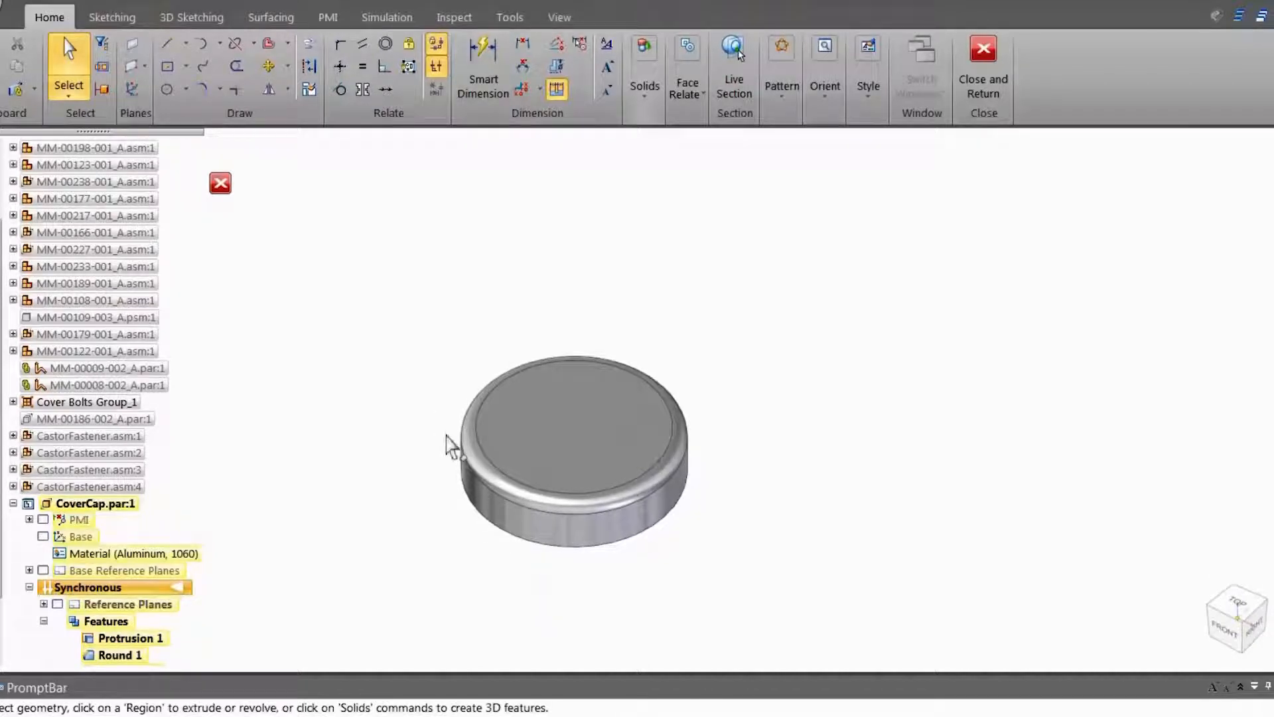
{"action": "key", "text": "ctrl+q"}
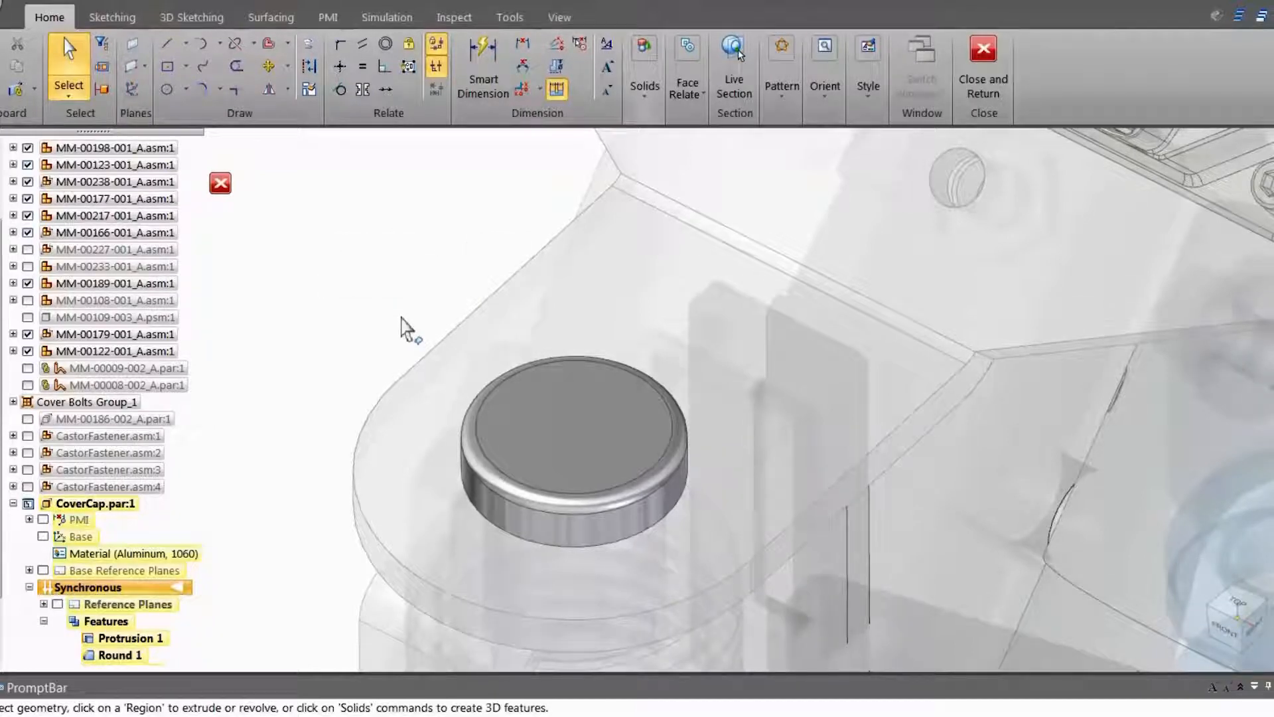
{"action": "key", "text": "ctrl+i"}
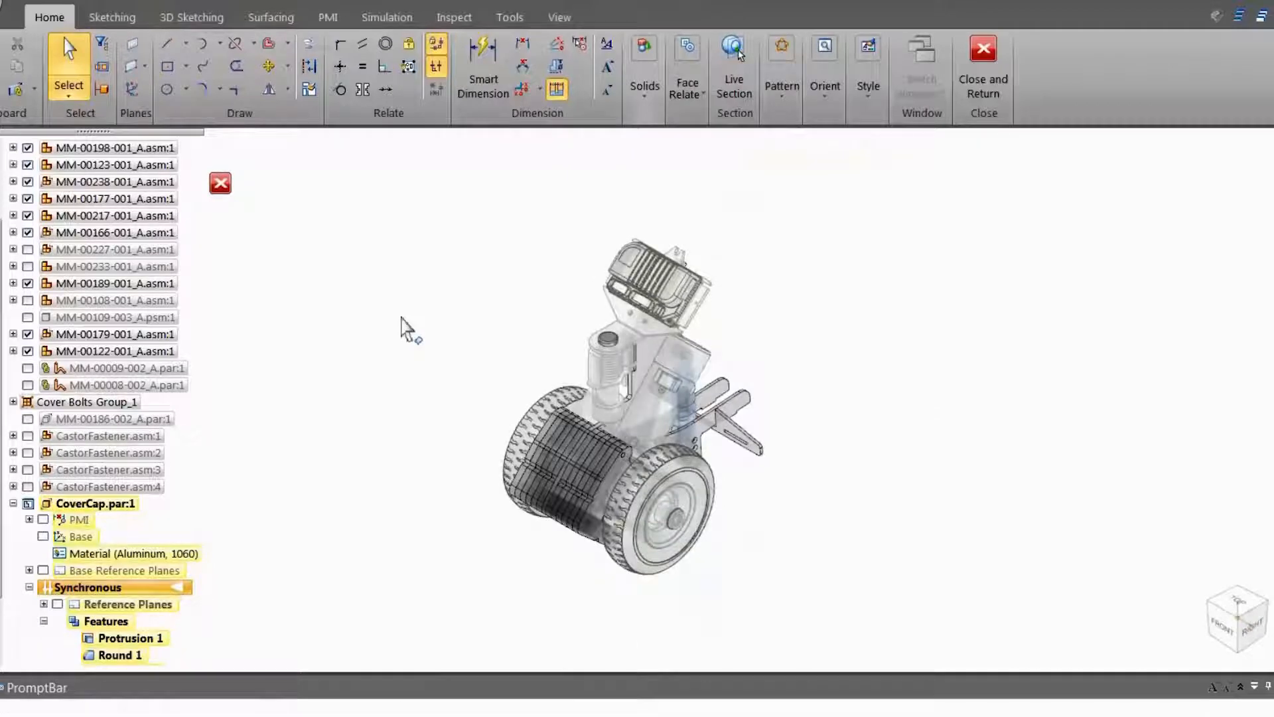
{"action": "left_click", "coordinate": [982, 51]}
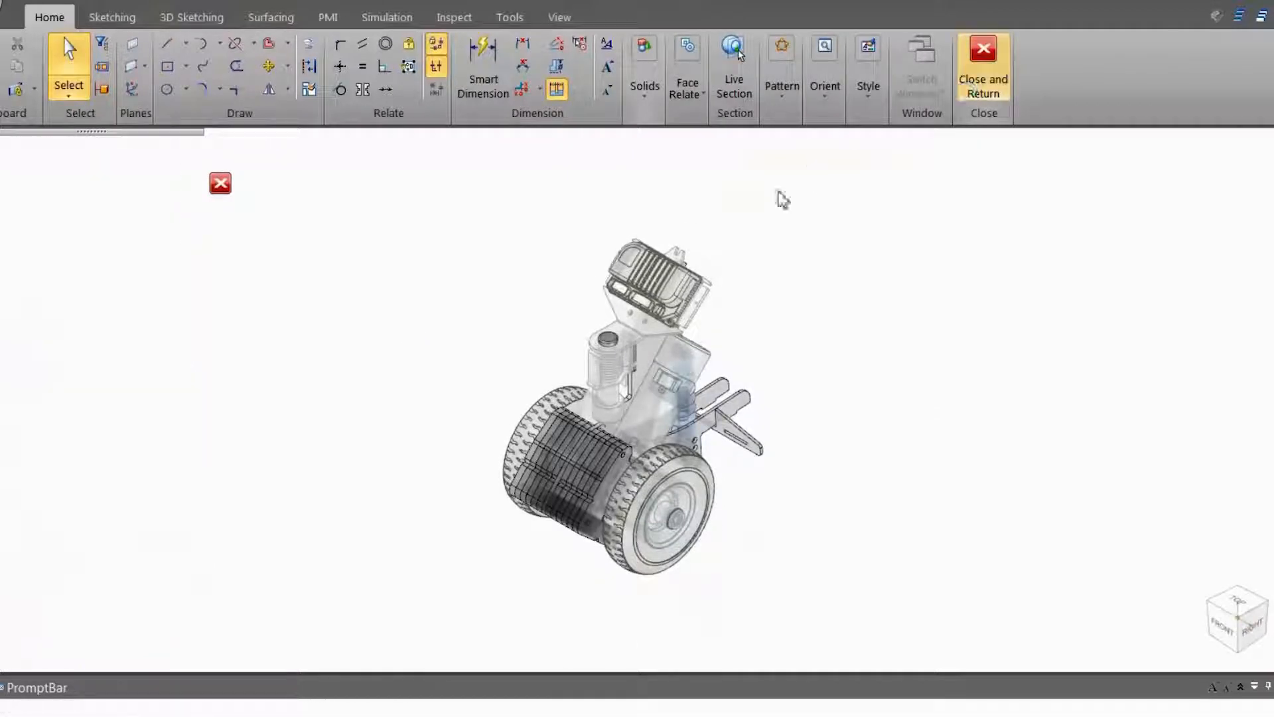
- Open the list of display configurations for the assembly
{"action": "scroll", "coordinate": [577, 341], "scroll_direction": "up", "scroll_amount": 8}
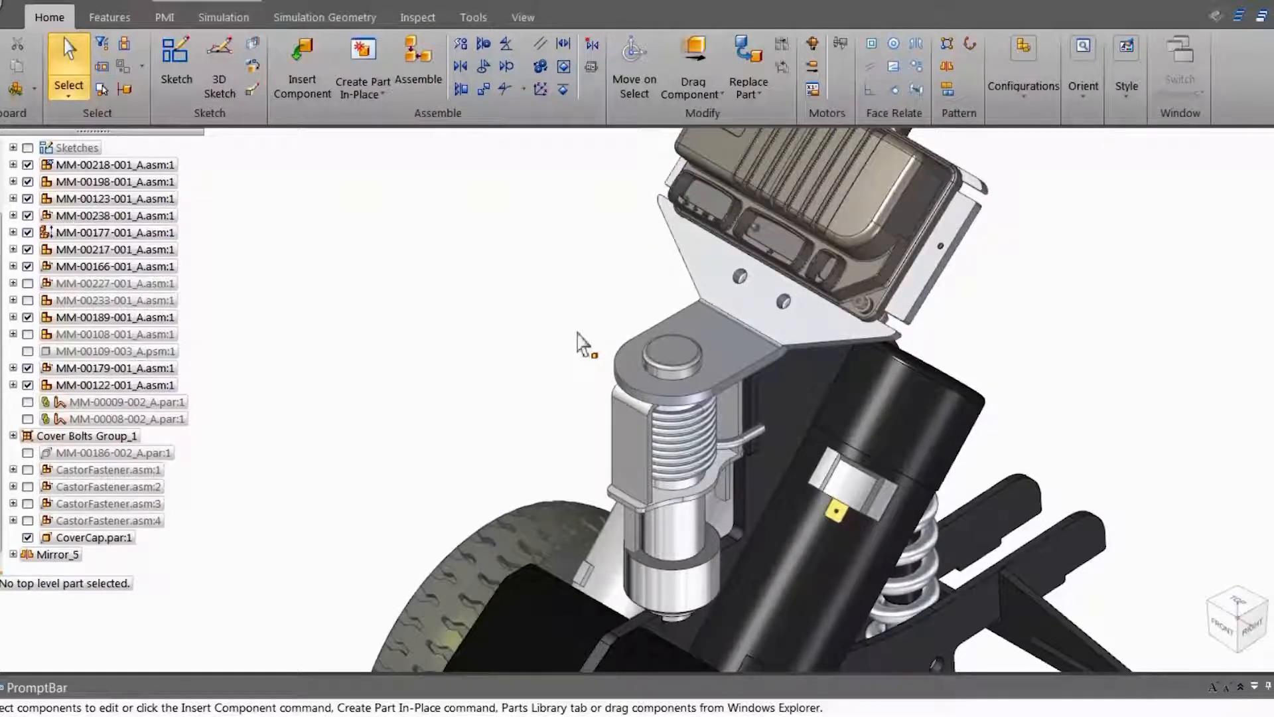
{"action": "left_click", "coordinate": [260, 1]}
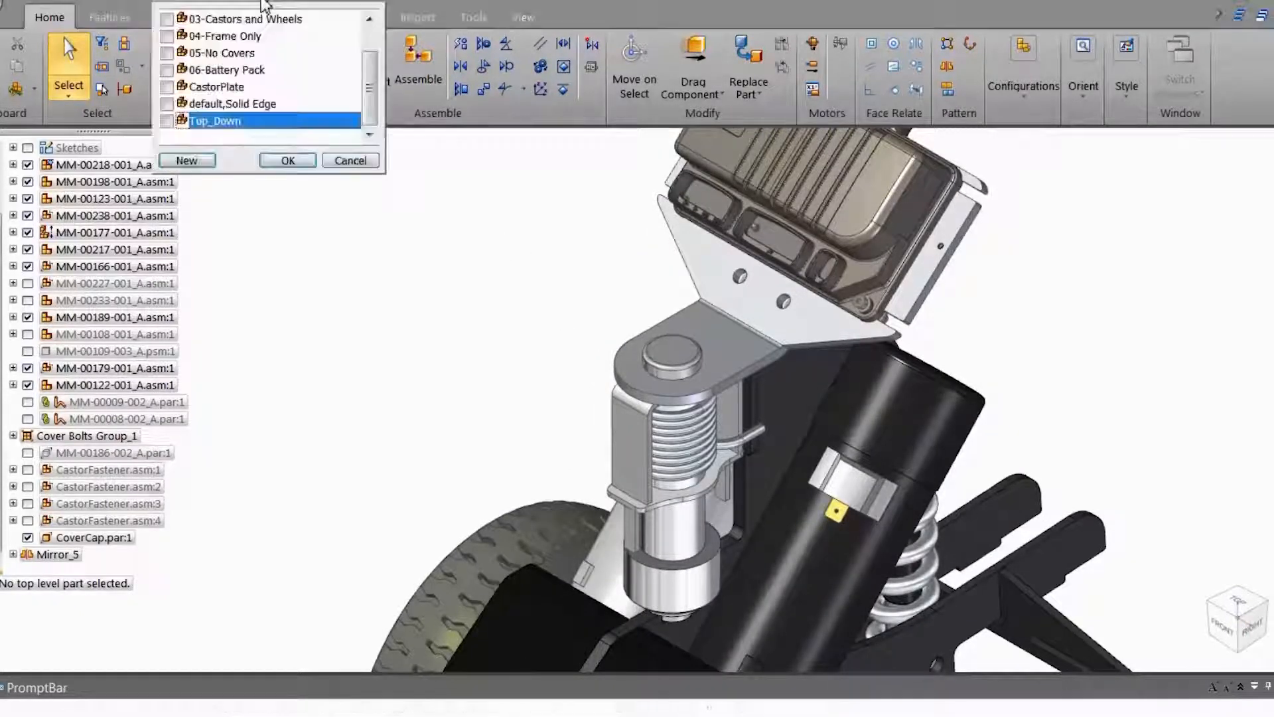